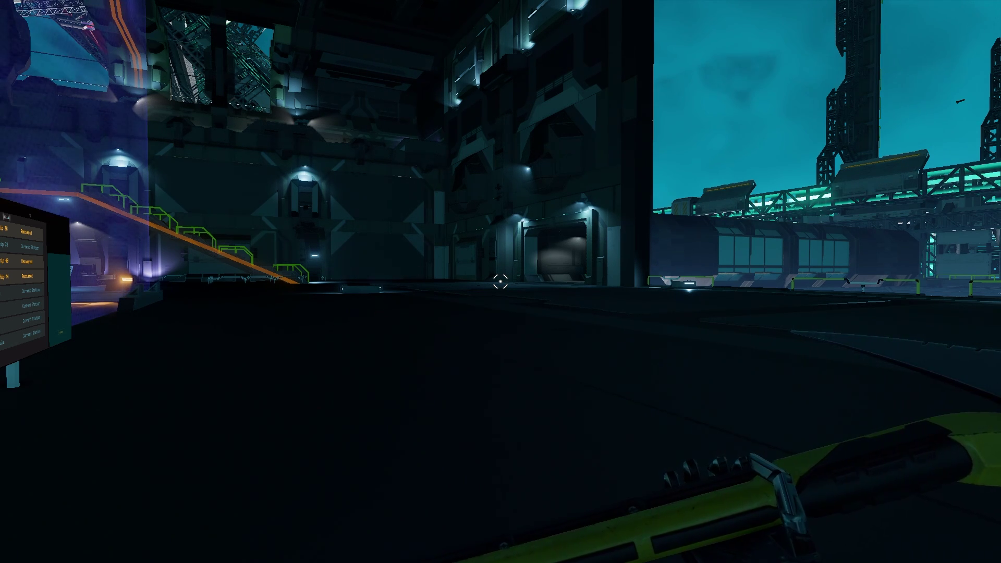
- Glance at the technology tree, then walk across the hangar floor toward the build hall
key("Tab")
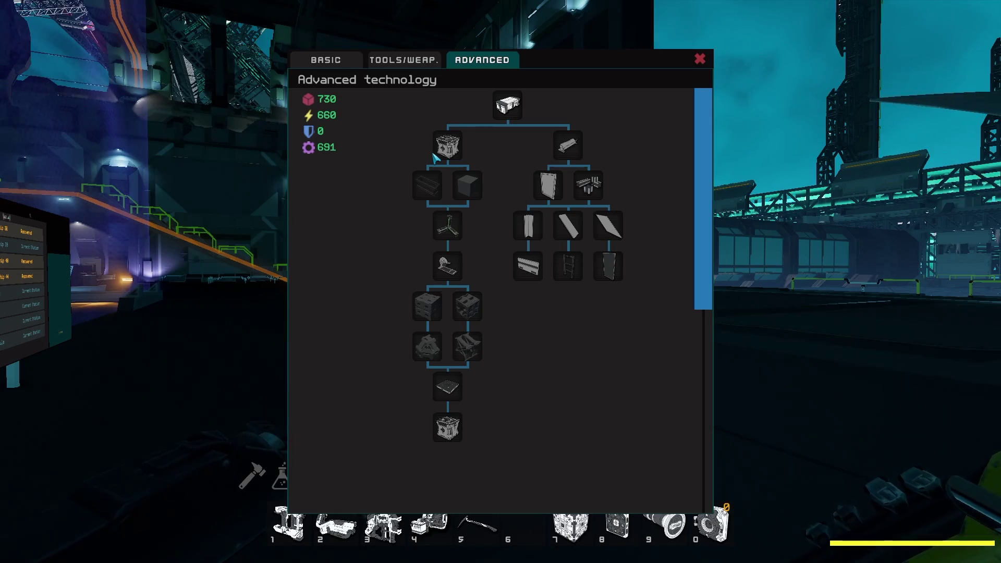
key("Escape")
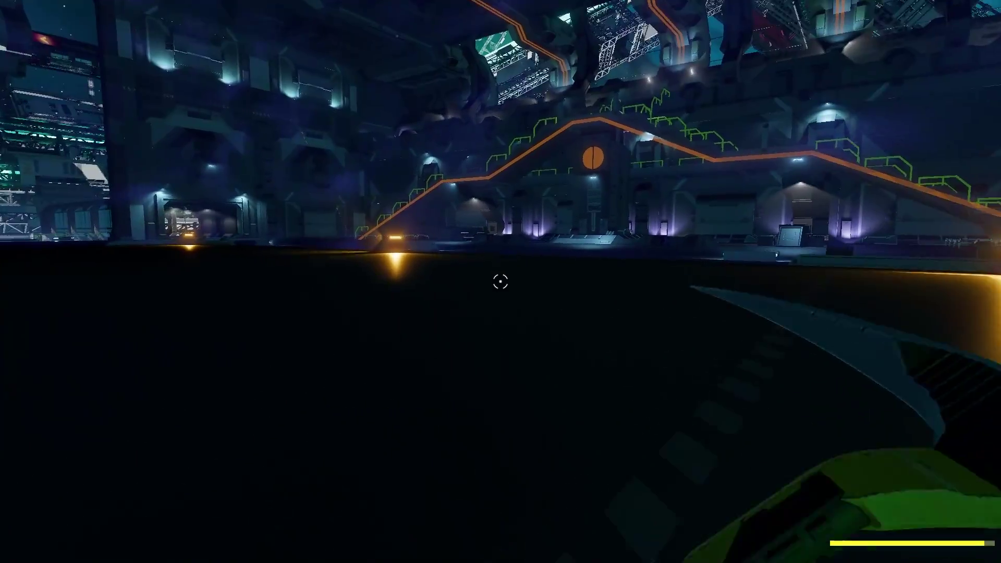
key("w")
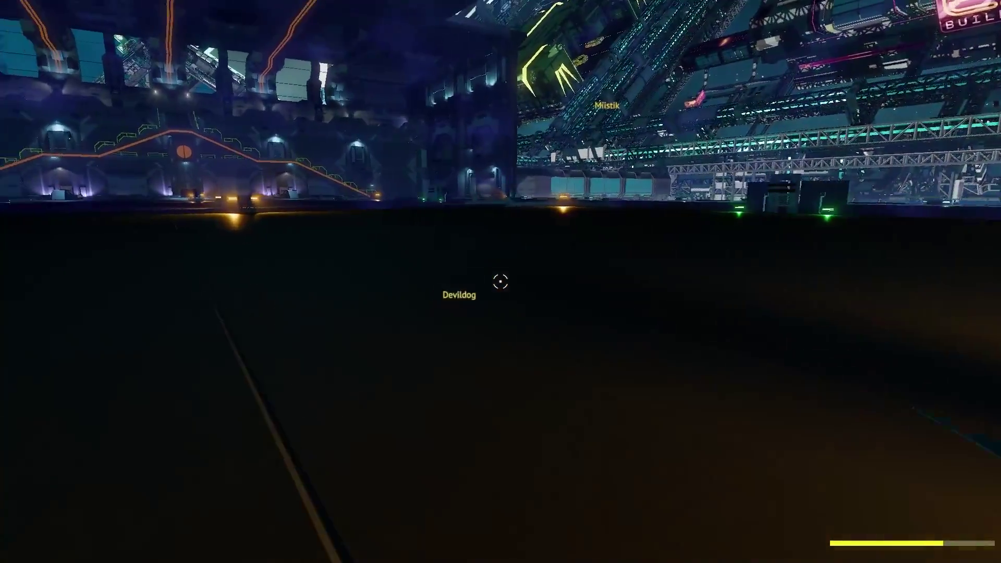
key("w")
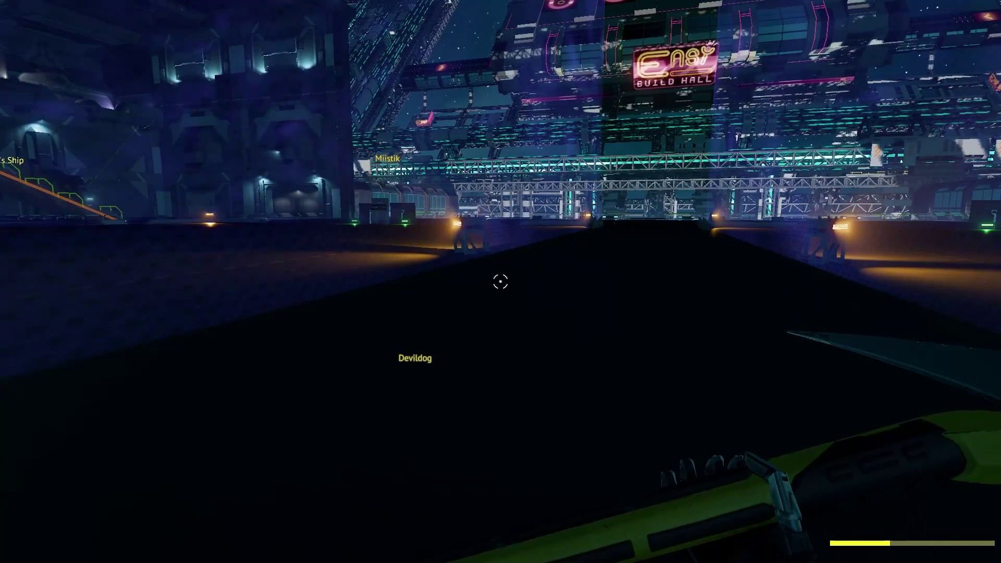
- Browse the Basic, L-Shapes, Extensions and Power ship module lists in the crafting catalogue
key("Tab")
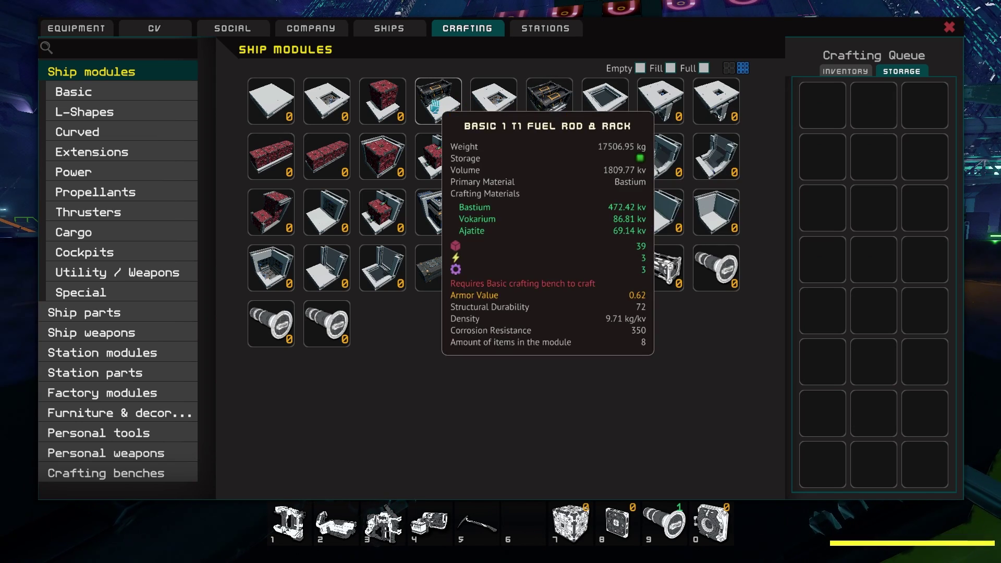
left_click(79, 96)
left_click(91, 152)
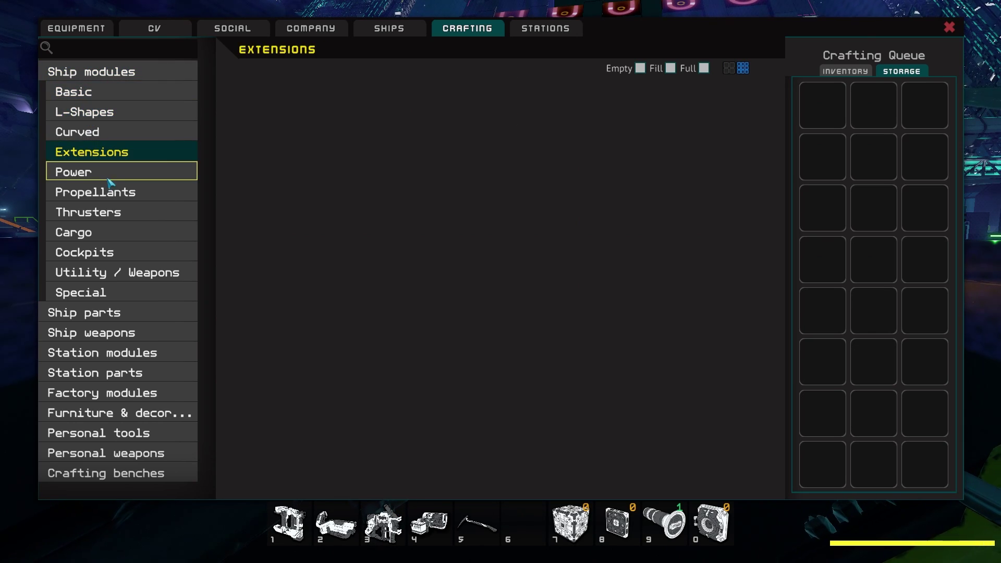
left_click(94, 174)
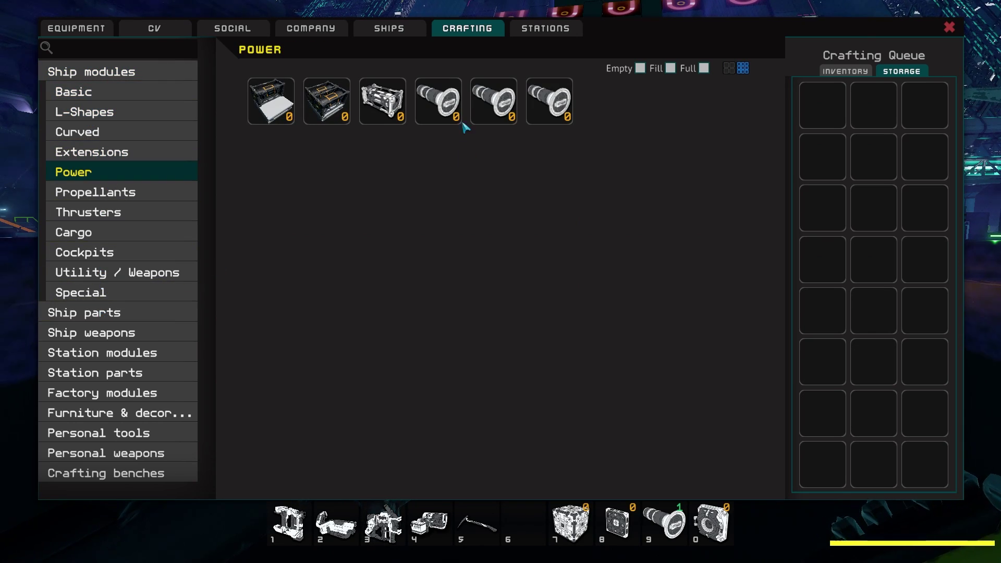
- Check the Special modules and Ship weapons, then list the craftable Beams ship parts
left_click(81, 291)
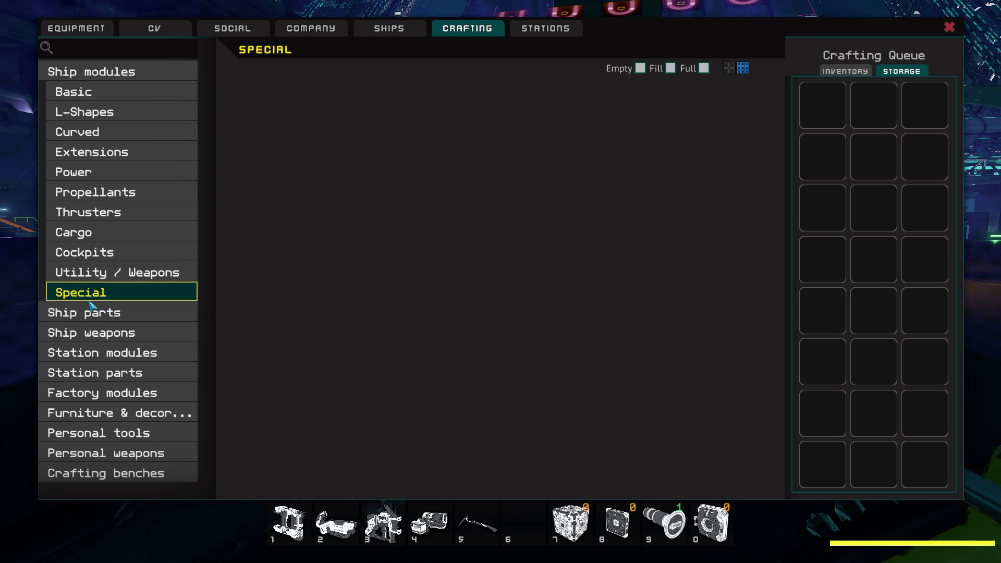
left_click(91, 335)
left_click(84, 311)
left_click(74, 334)
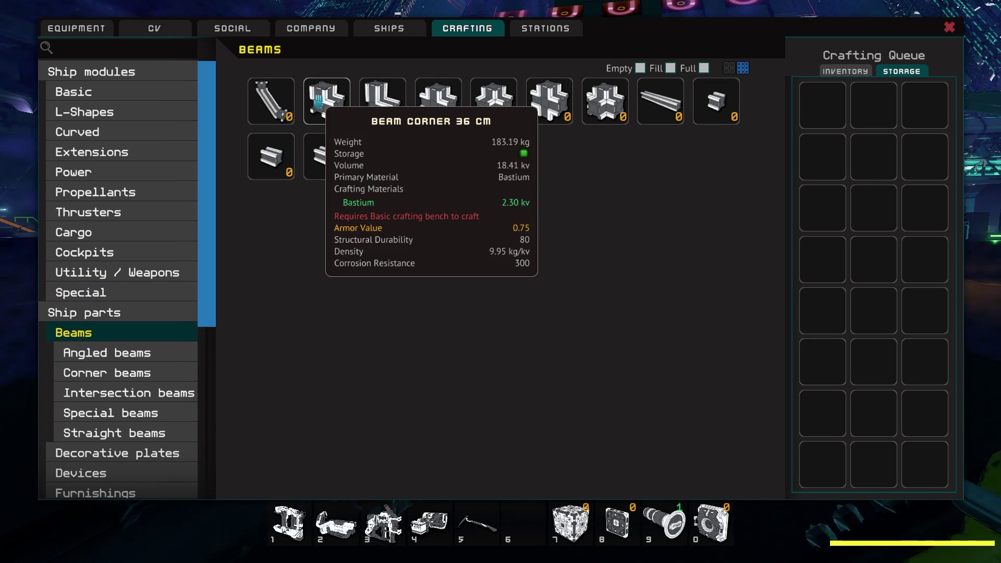
scroll(133, 256, "down", 5)
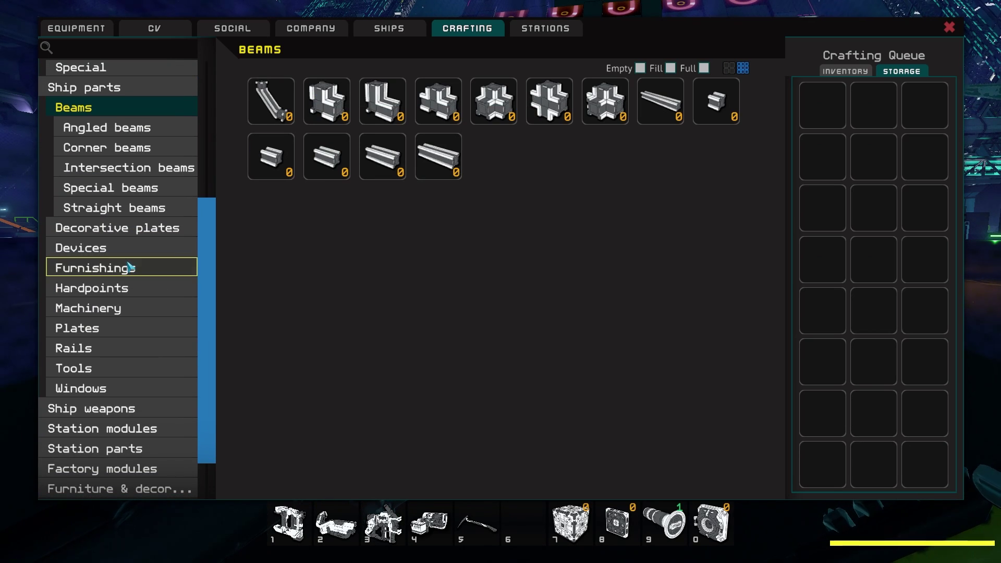
- Browse Devices, Furnishings, Hardpoints and Machinery Power parts, ending on the Thrusters list
left_click(126, 248)
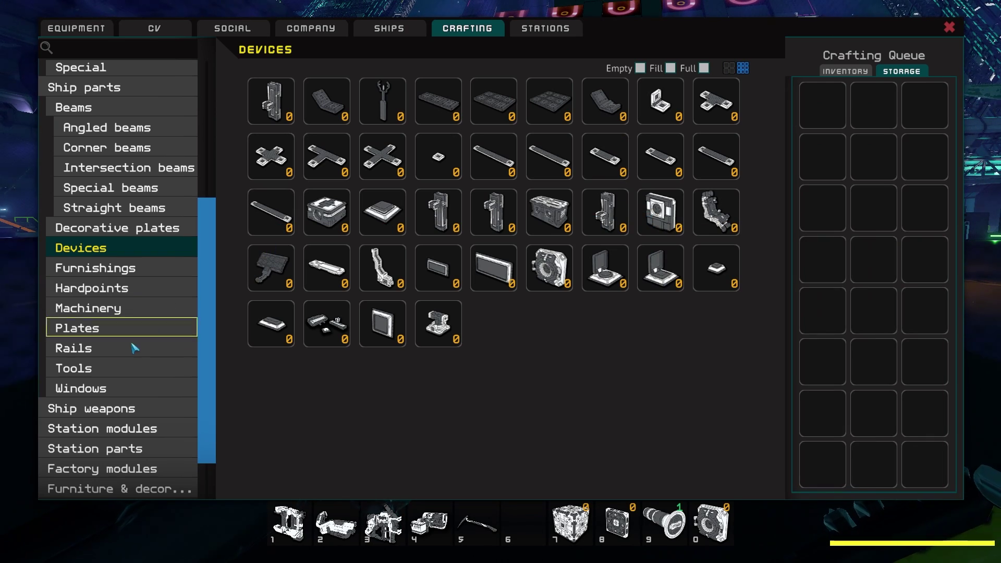
left_click(101, 268)
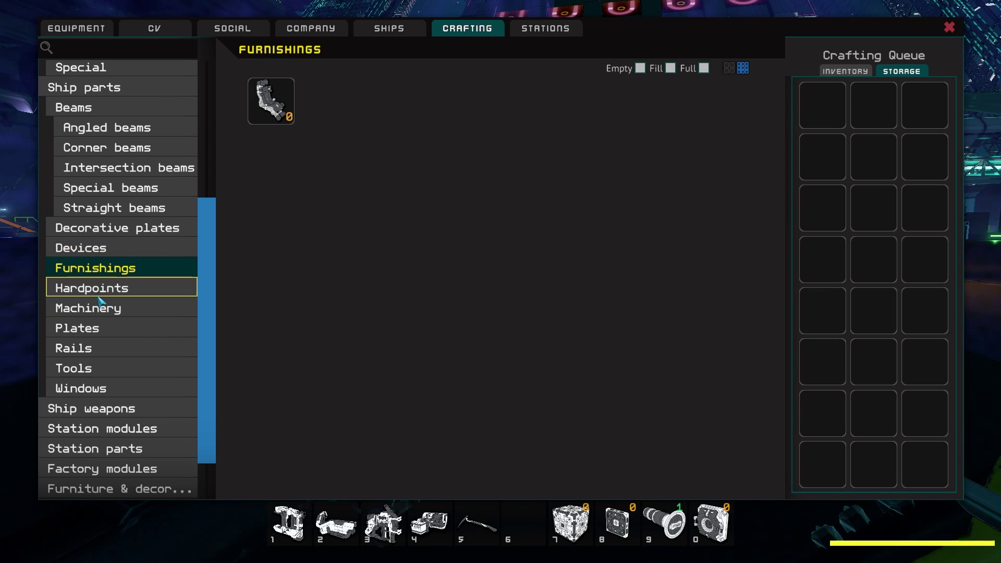
left_click(105, 289)
left_click(104, 310)
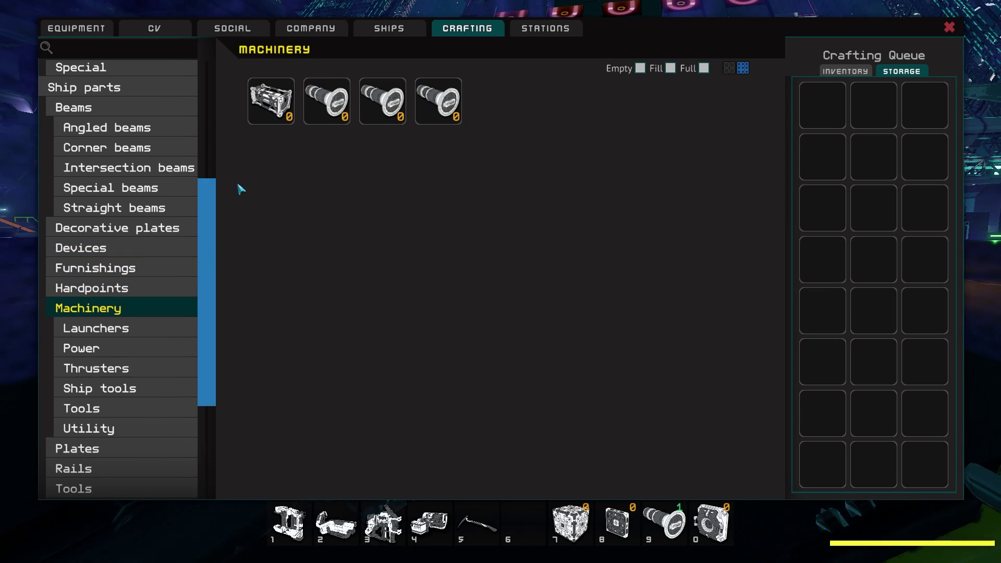
left_click(120, 348)
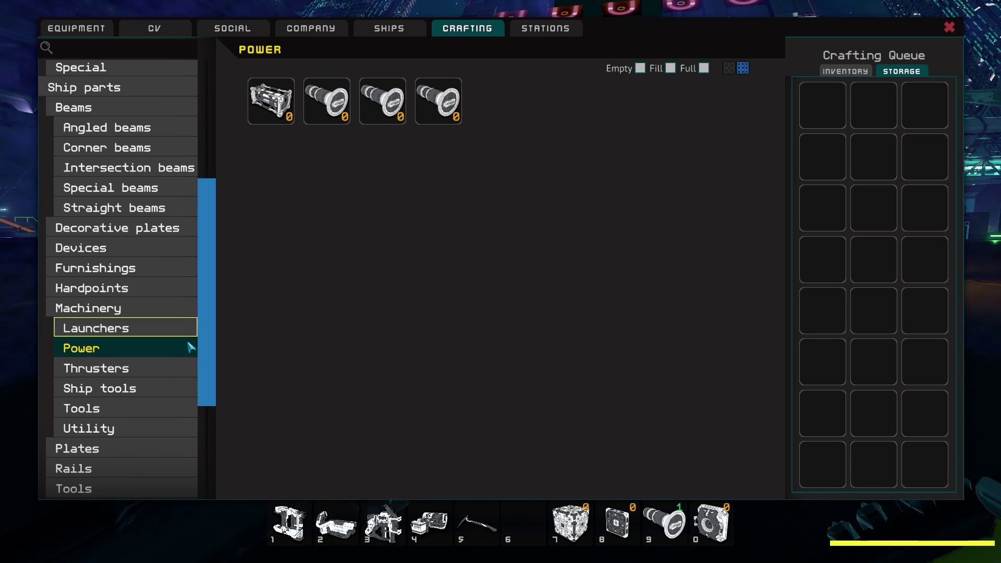
left_click(144, 368)
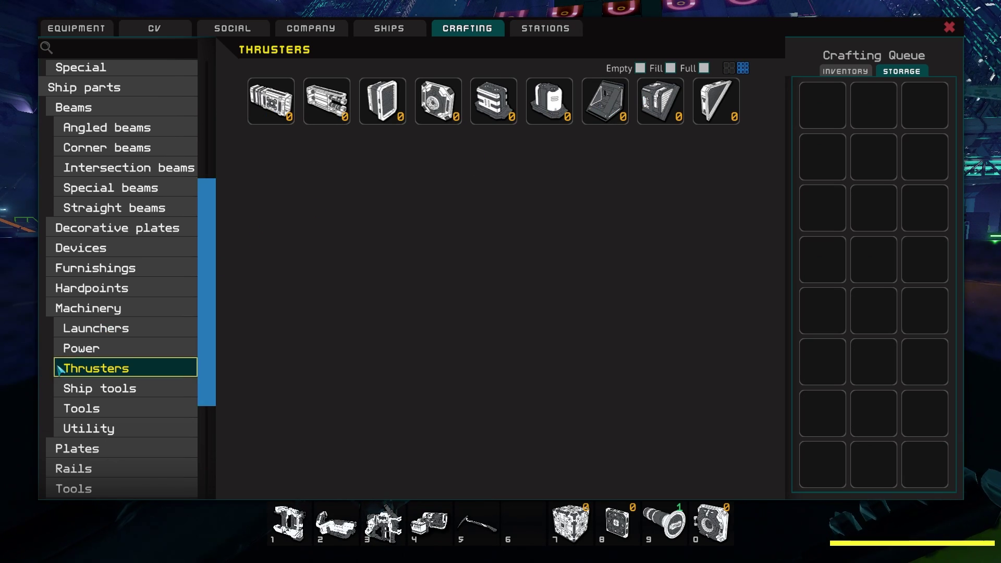
scroll(156, 352, "down", 3)
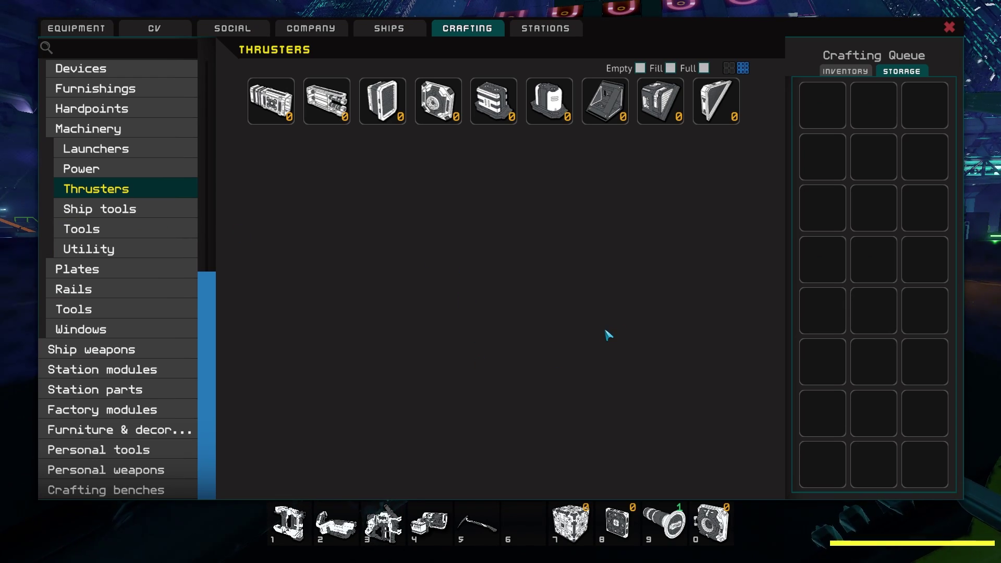
- Leave crafting, walk forward, and view the company overview and member roster
key("Tab")
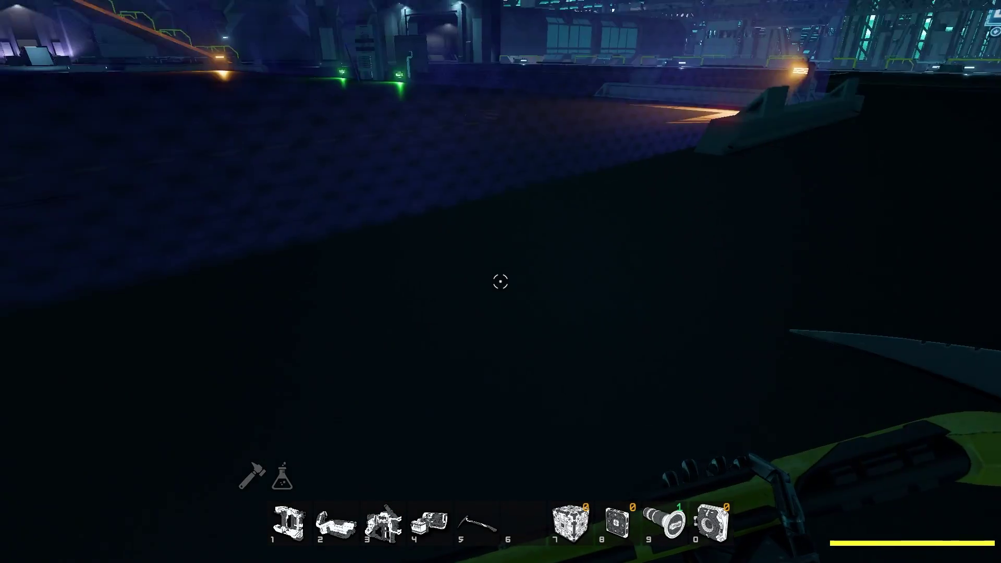
key("w")
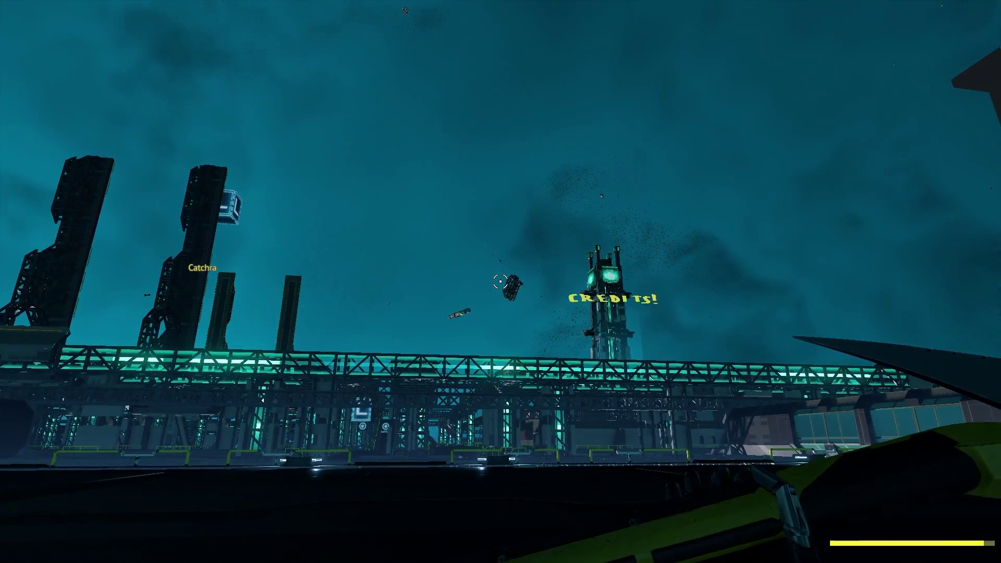
key("o")
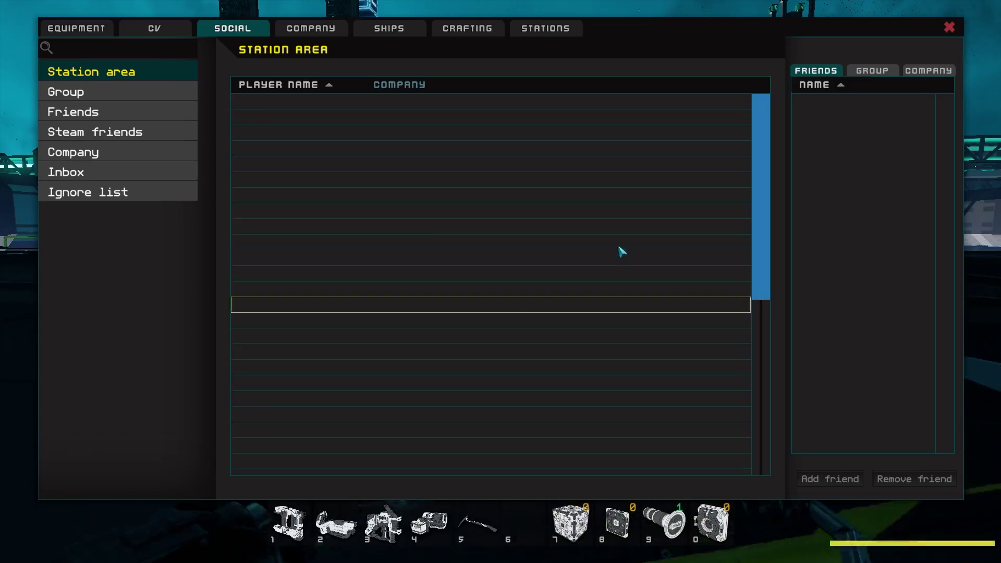
left_click(334, 31)
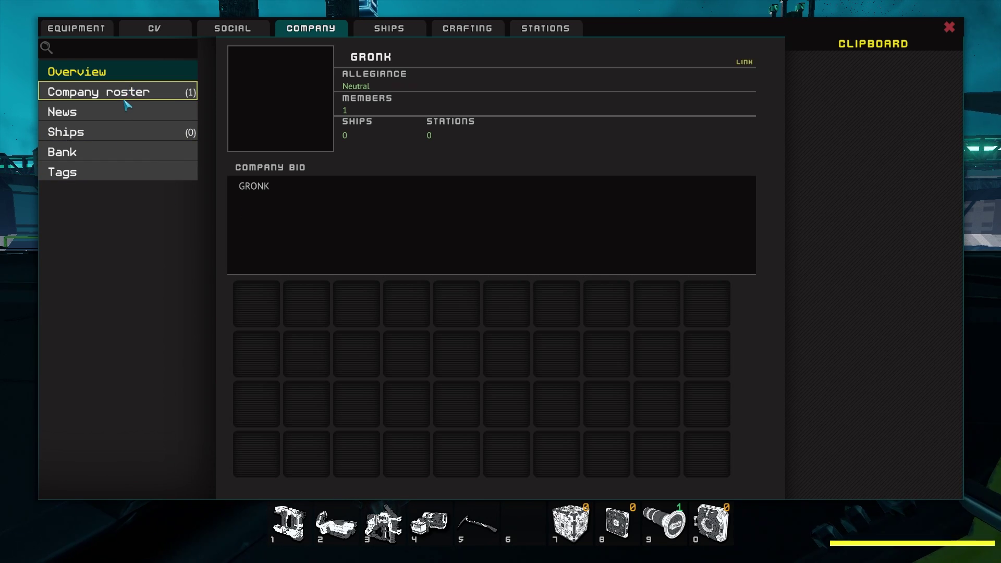
left_click(125, 103)
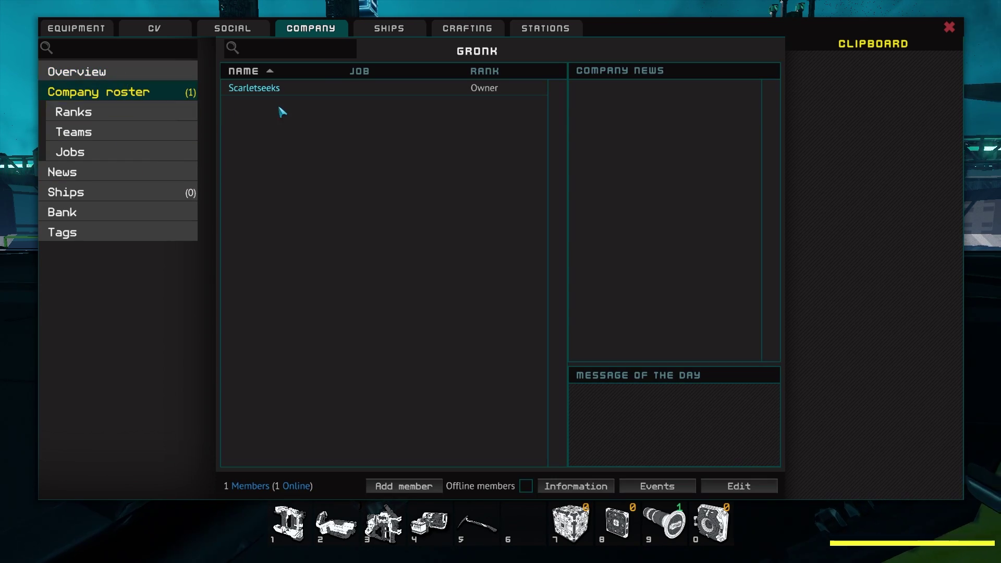
left_click(91, 77)
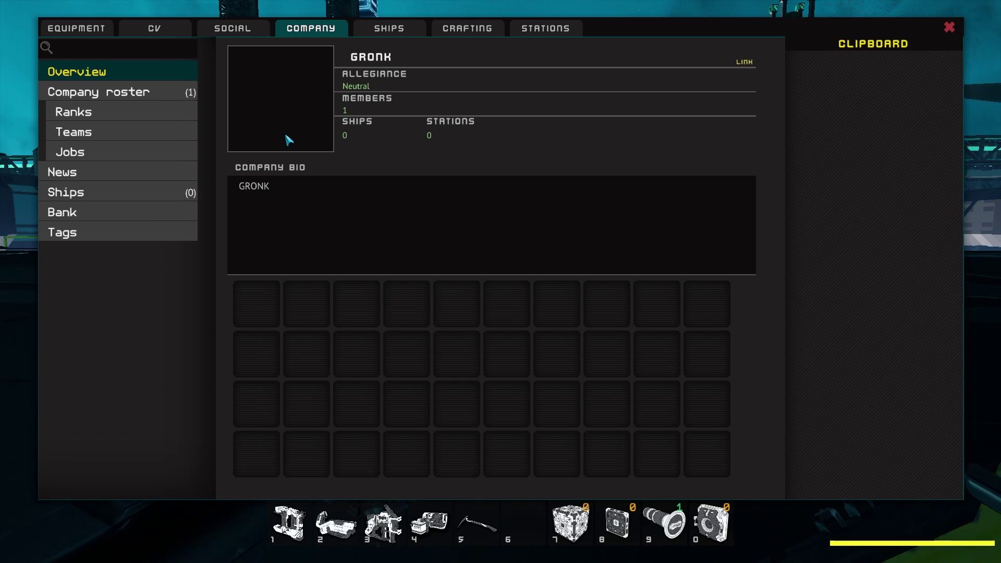
key("Escape")
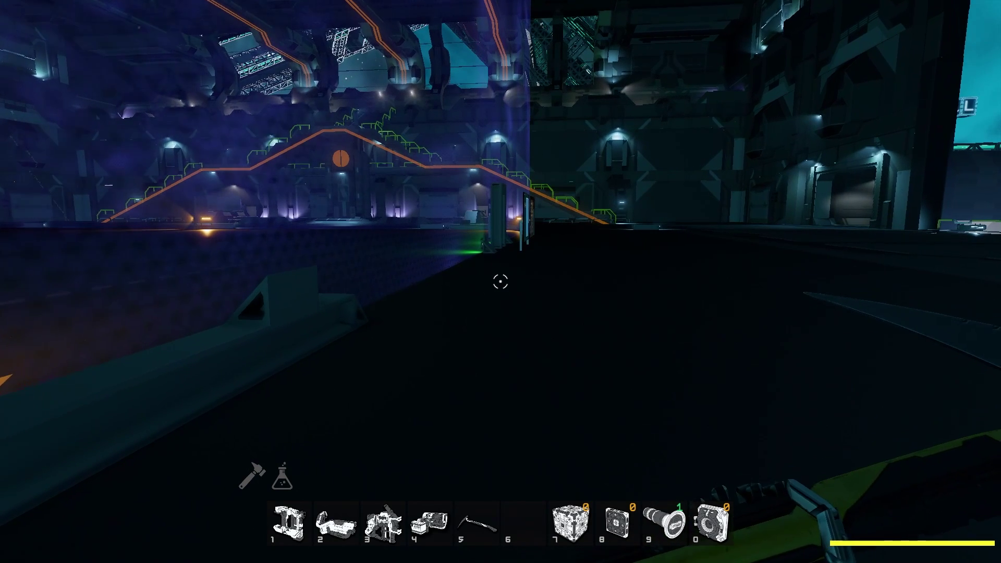
- Review the company's ships, roster and bank transactions, finishing on the GRONK overview
key("o")
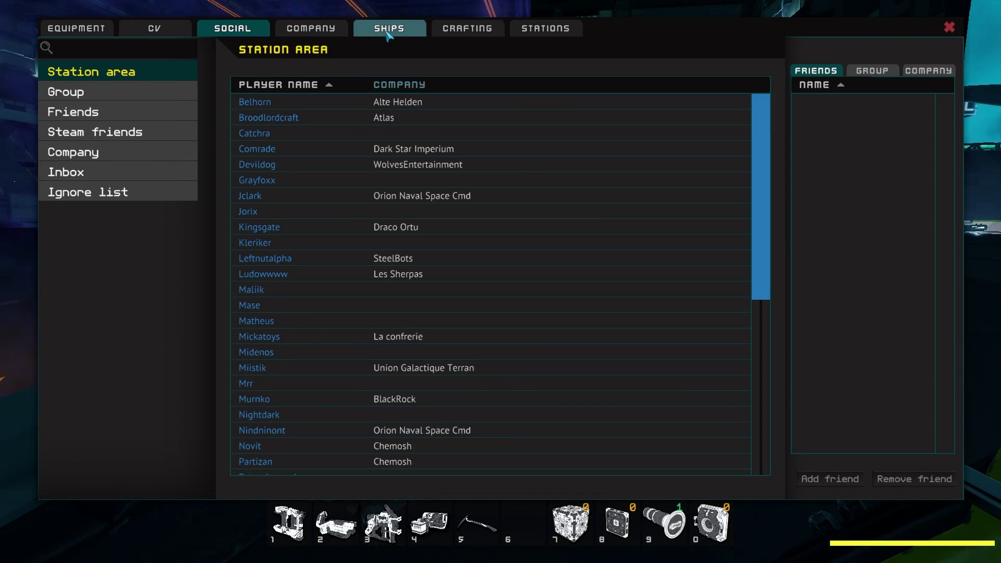
left_click(388, 29)
left_click(291, 29)
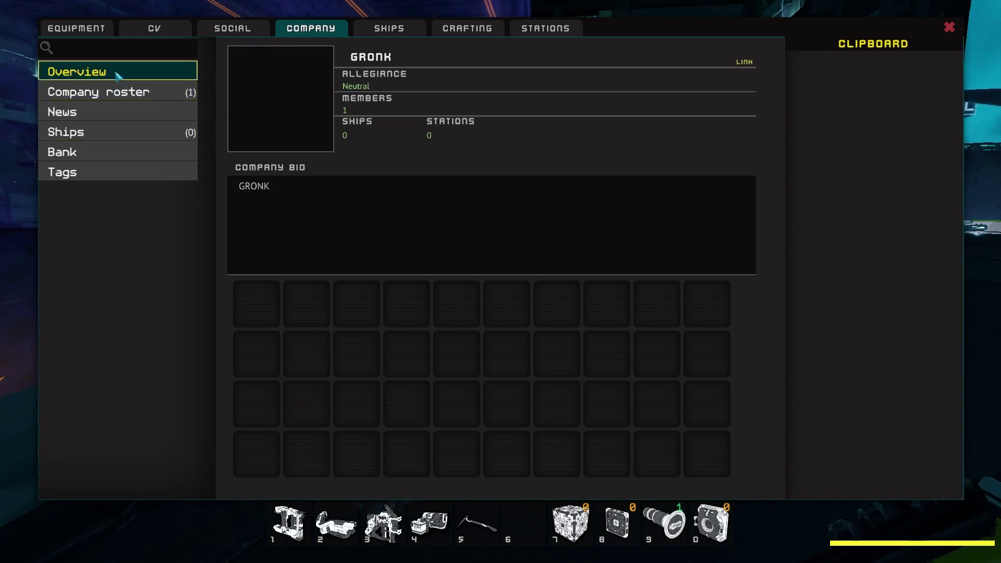
left_click(109, 93)
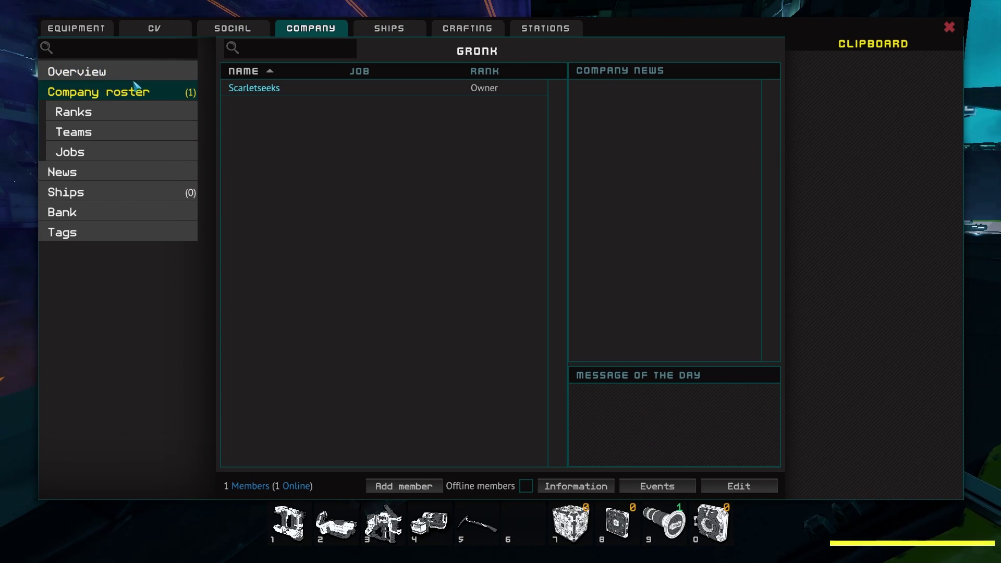
left_click(180, 72)
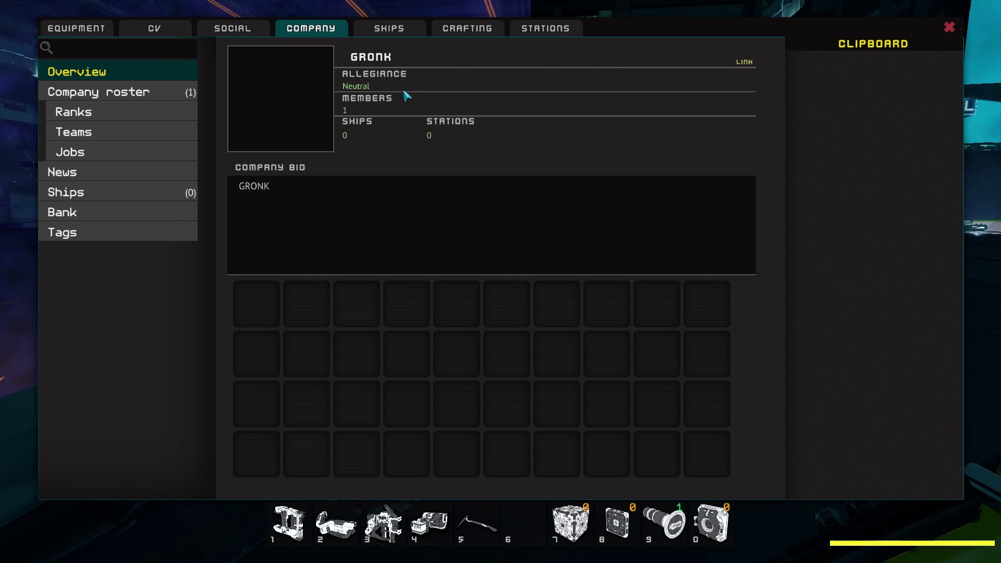
left_click(148, 92)
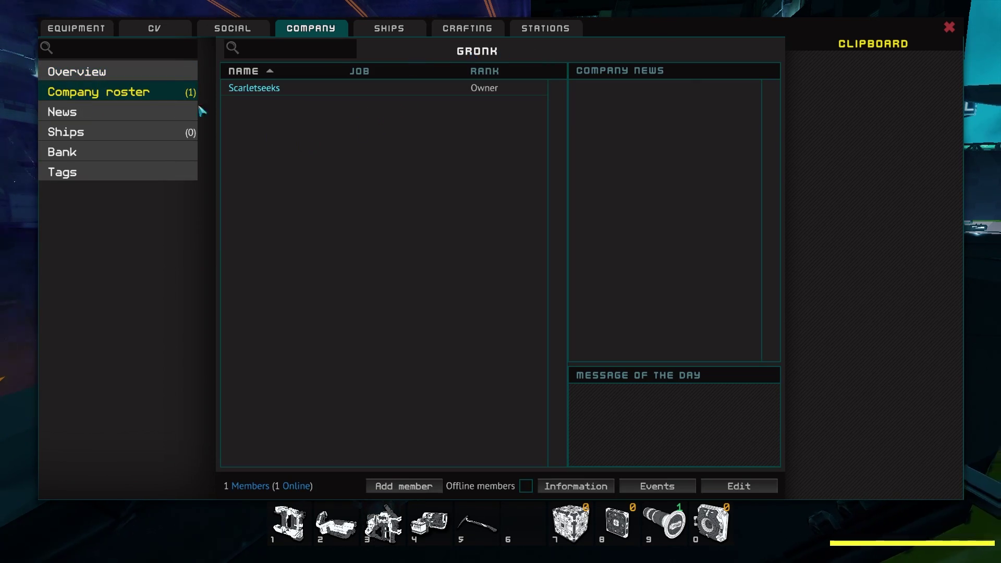
left_click(138, 174)
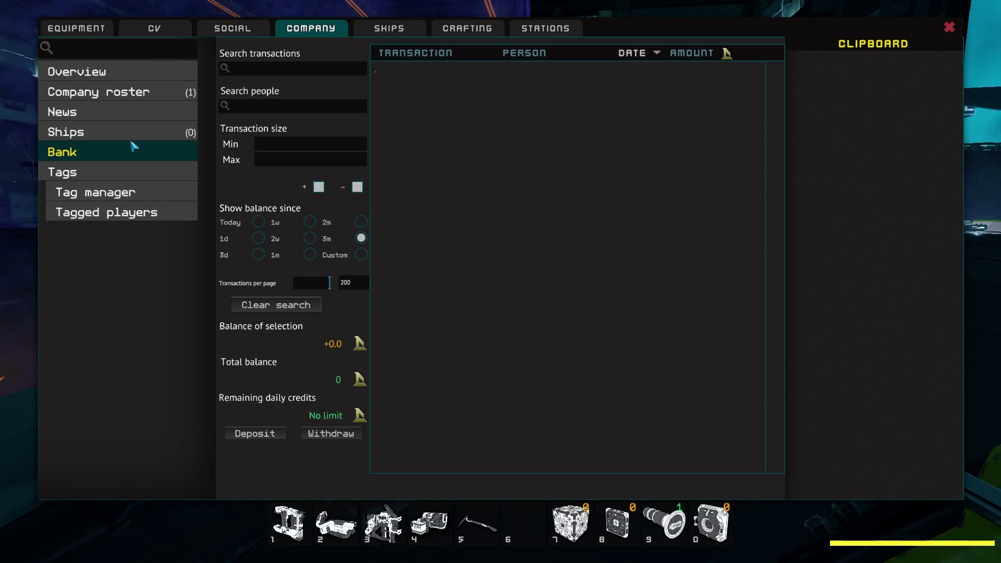
left_click(130, 134)
left_click(86, 72)
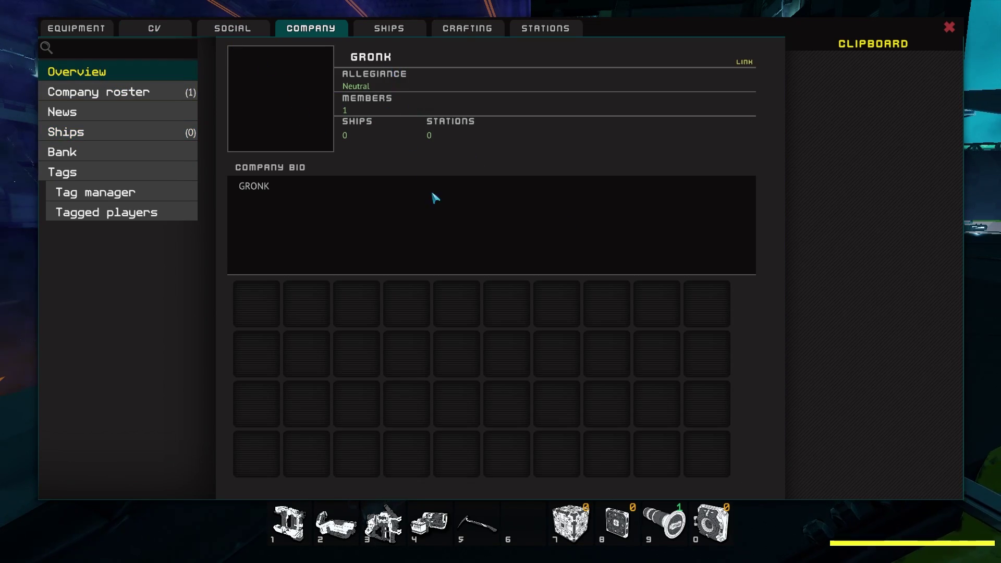
- Walk up to the ship spawning terminal, select NEWSQUARE and spawn it
key("Escape")
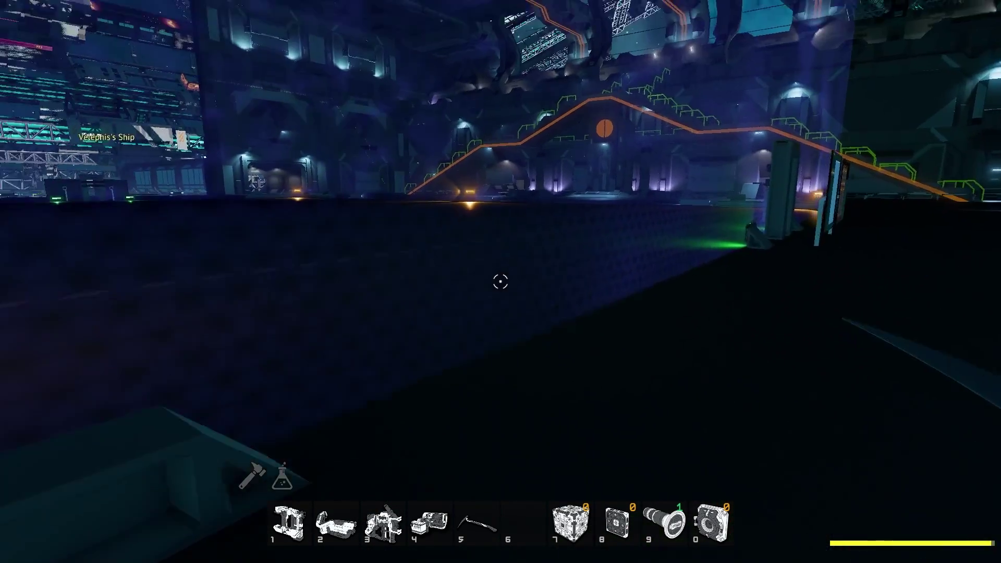
key("1")
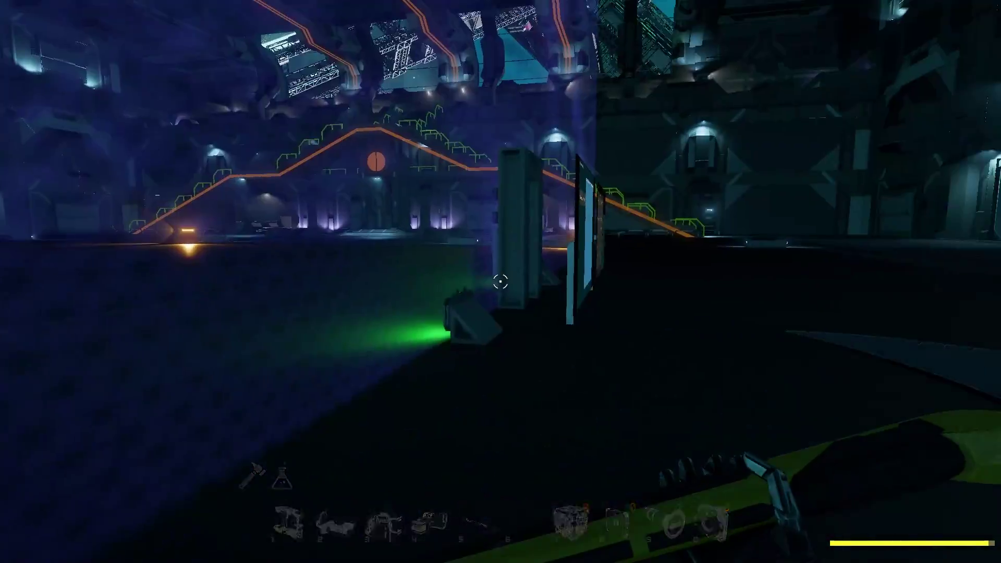
key("w")
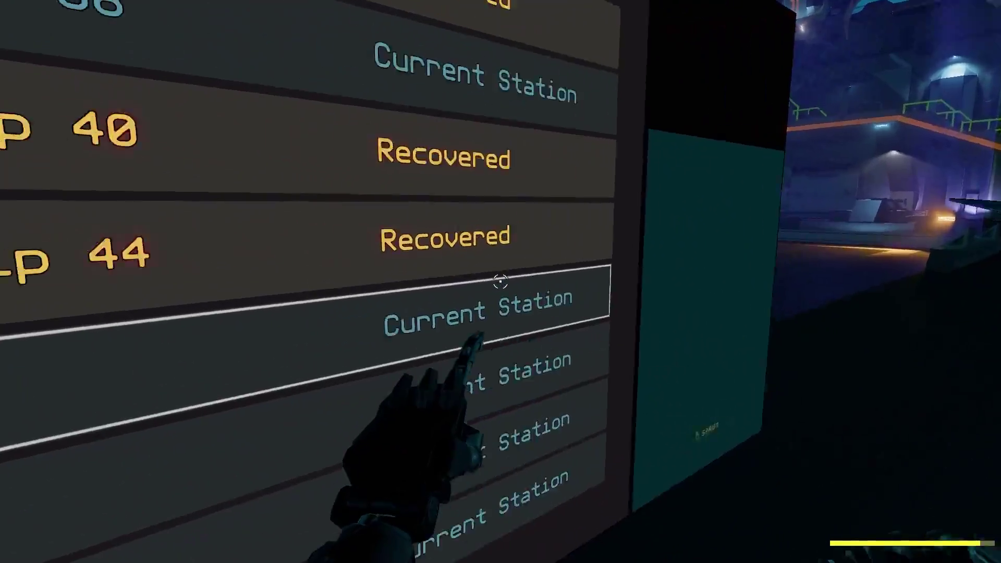
key("s")
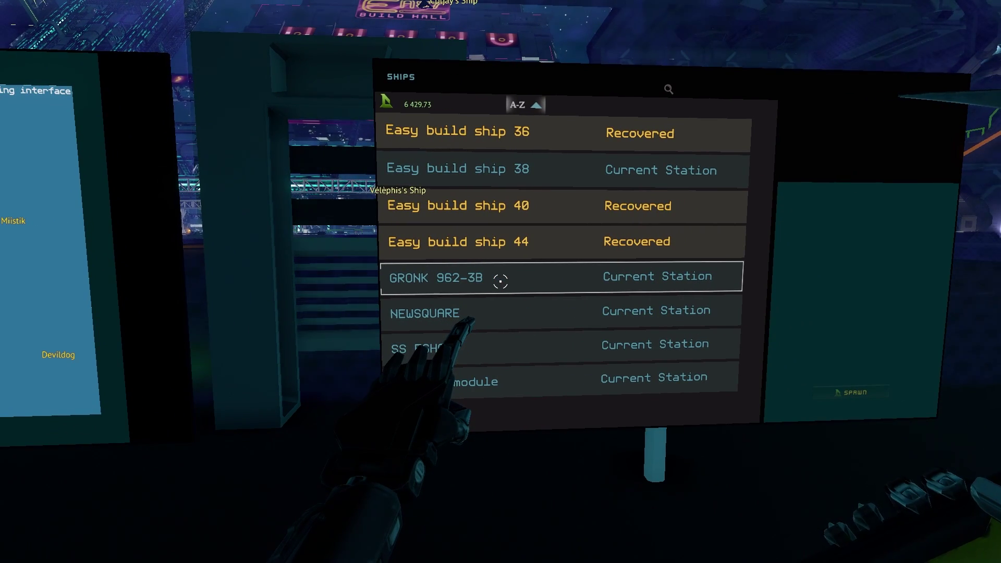
left_click(500, 281)
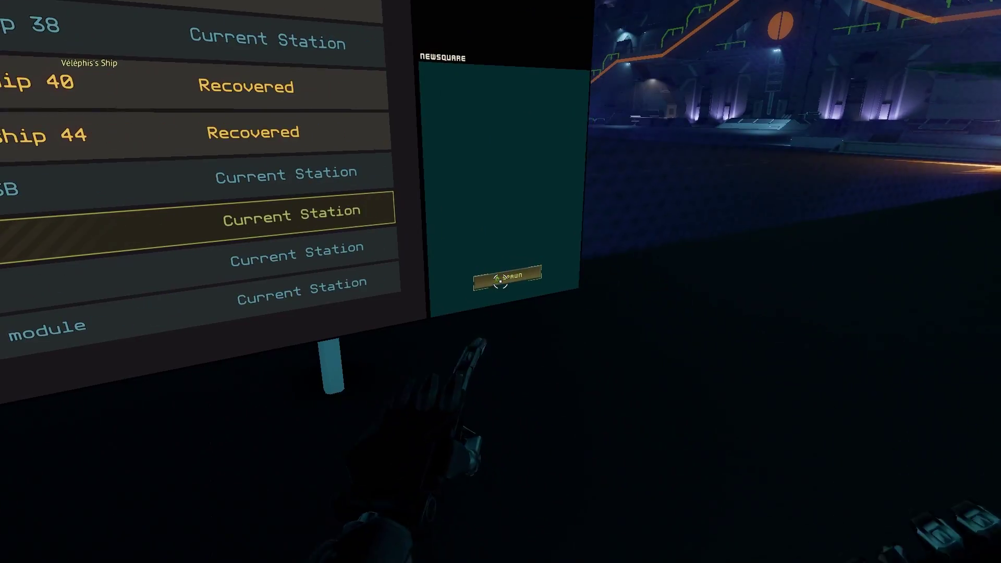
left_click(501, 282)
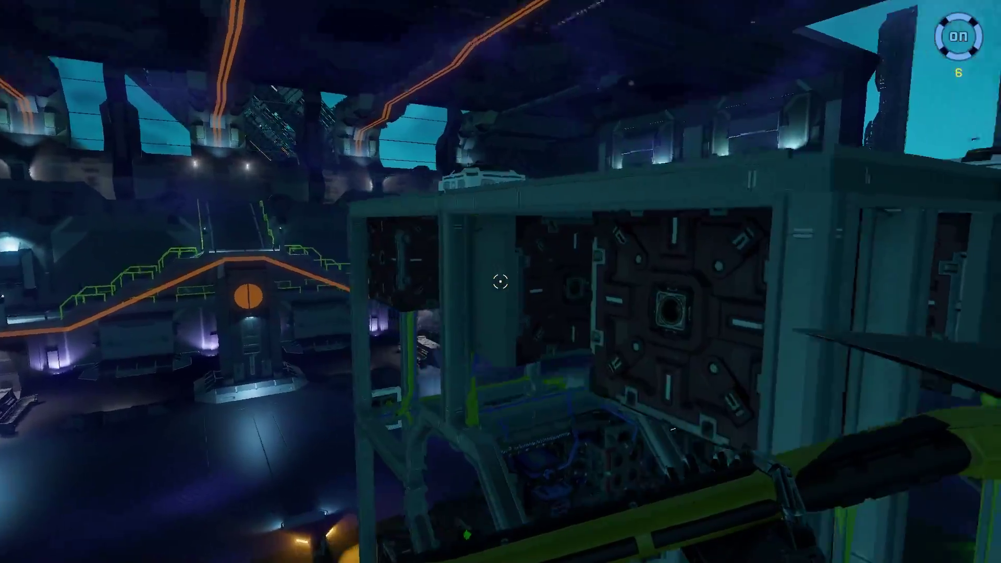
- Jetpack around the spawned frame, fire the bolt tool at a frame block, and open the inventory
key("space")
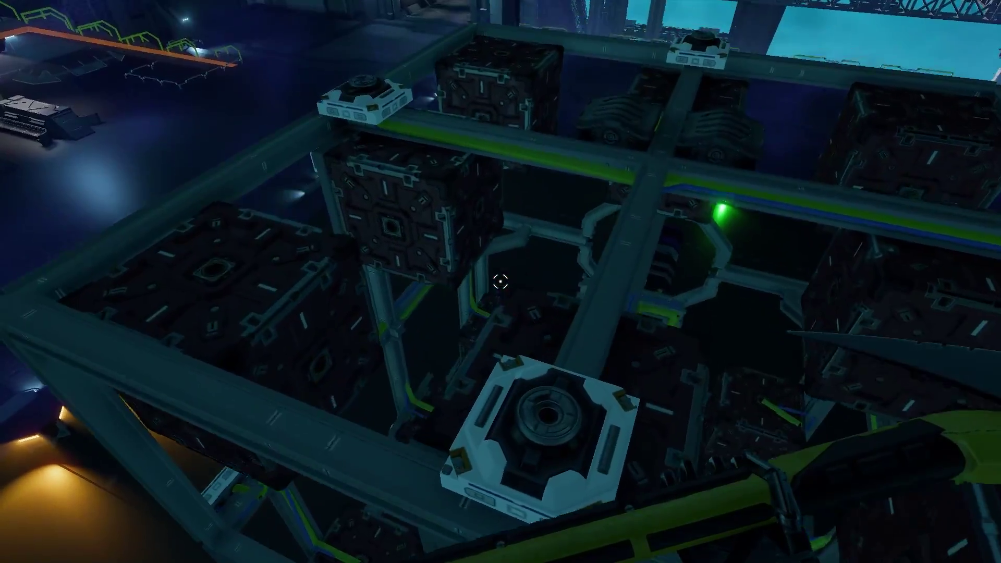
key("c")
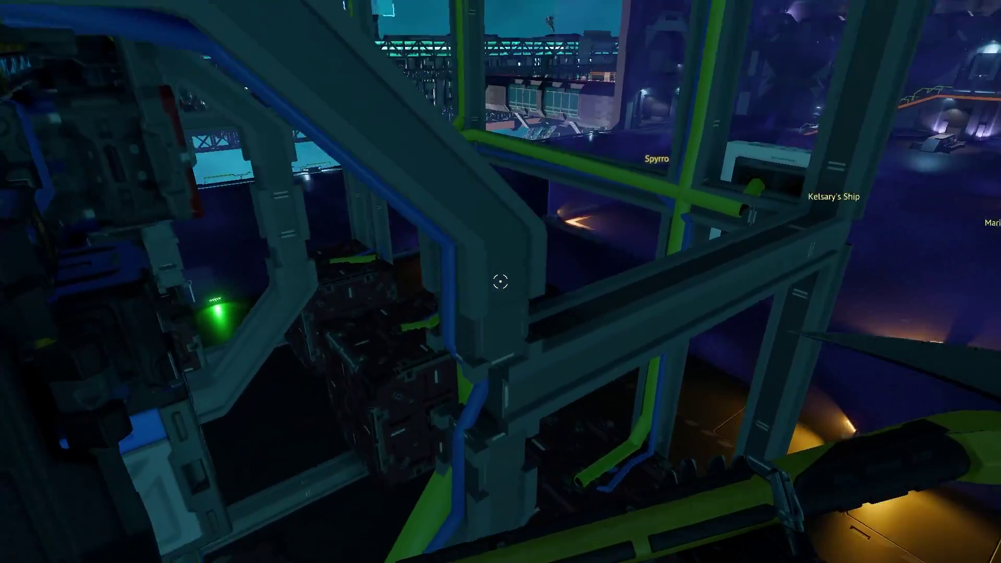
key("space")
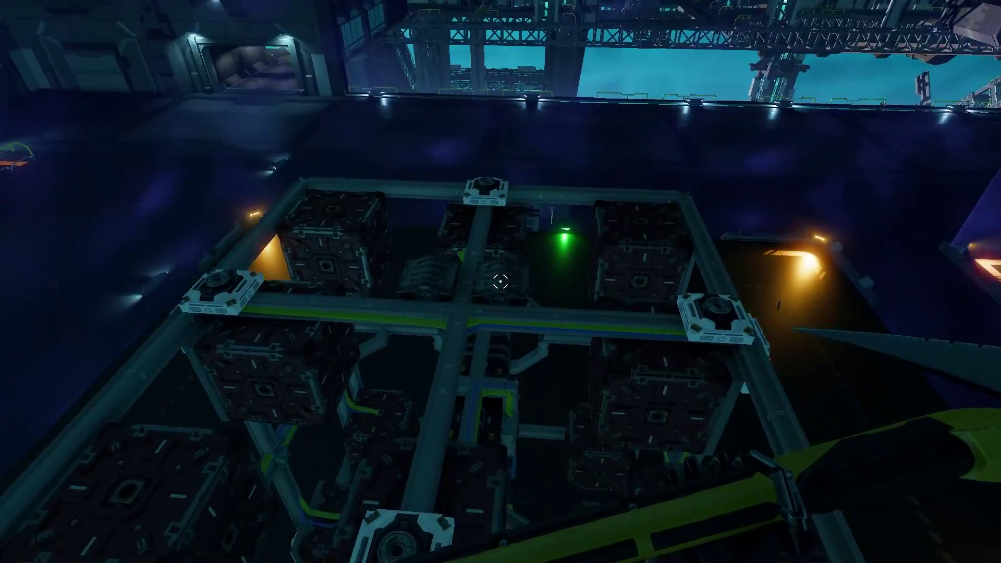
key("c")
key("c")
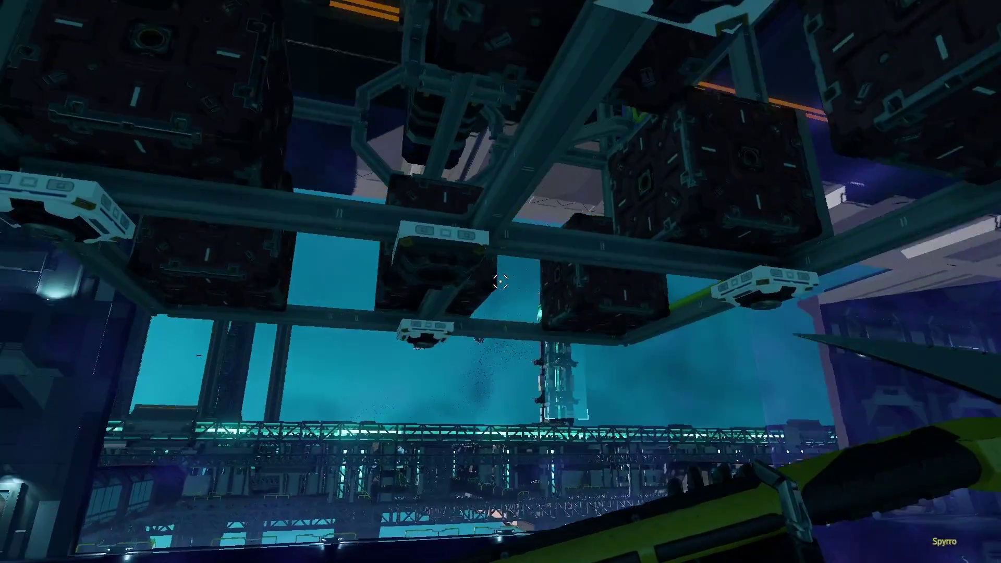
left_click(501, 281)
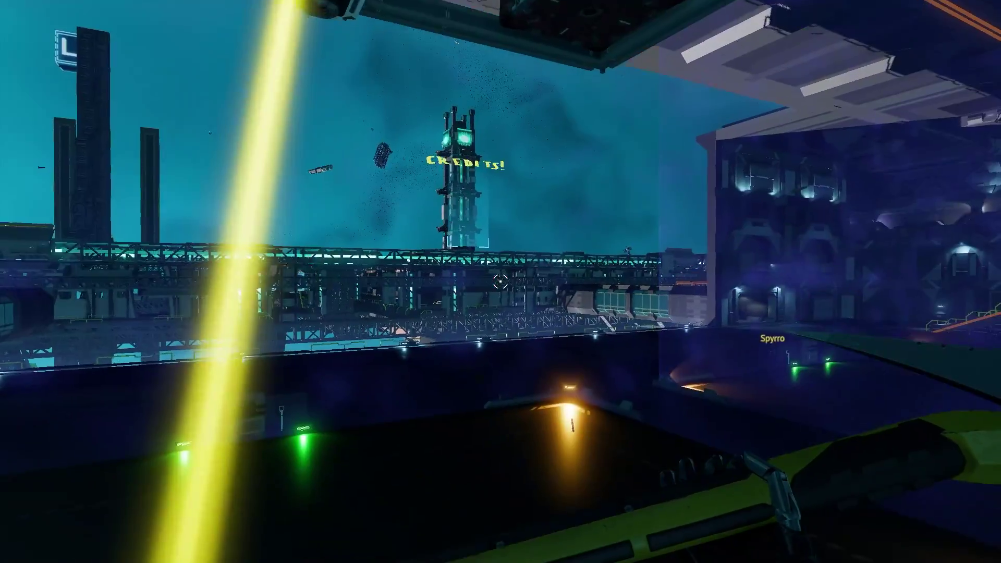
key("i")
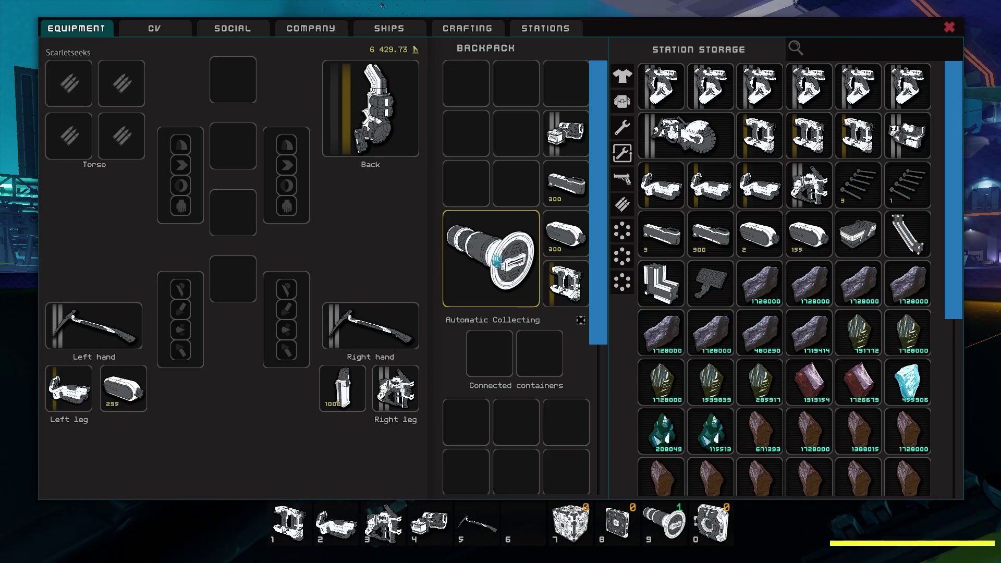
- Bolt the round component onto the frame, then briefly reopen and close the inventory
key("Tab")
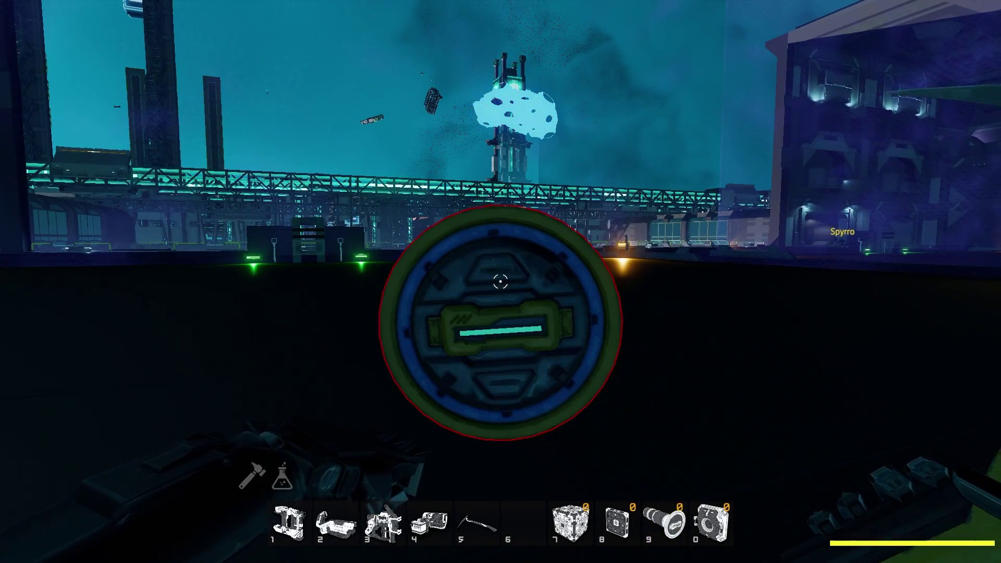
left_click(500, 281)
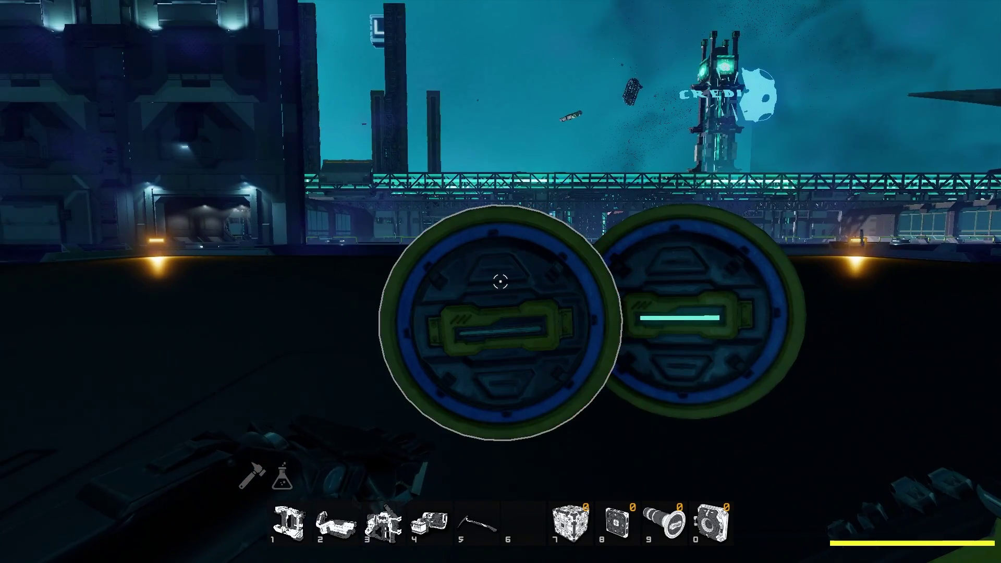
left_click(500, 281)
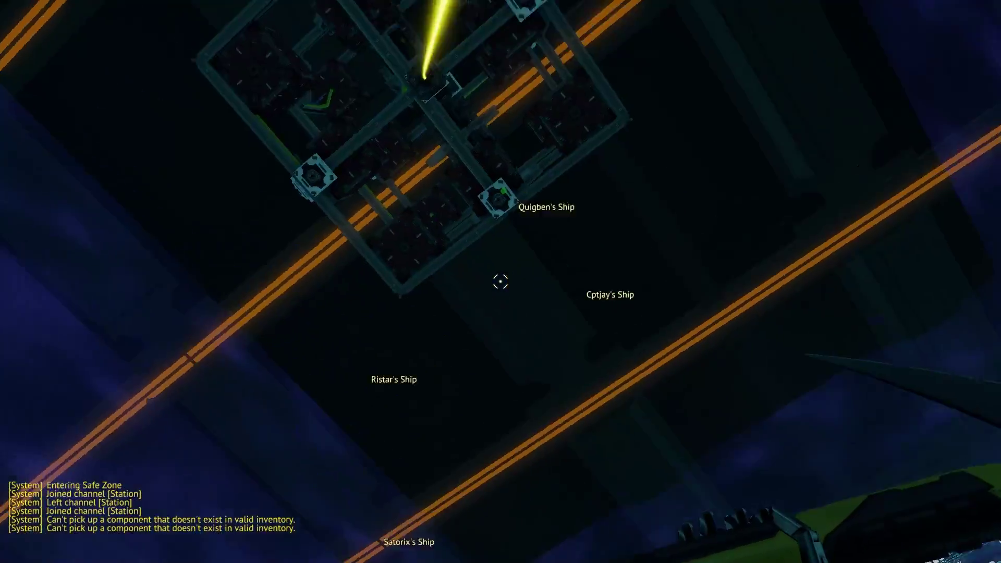
key("i")
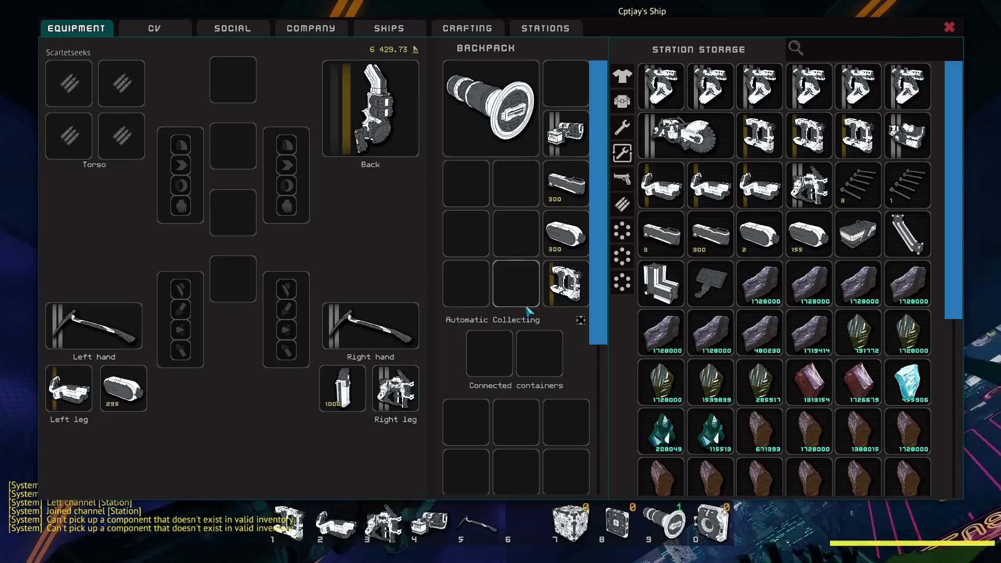
key("i")
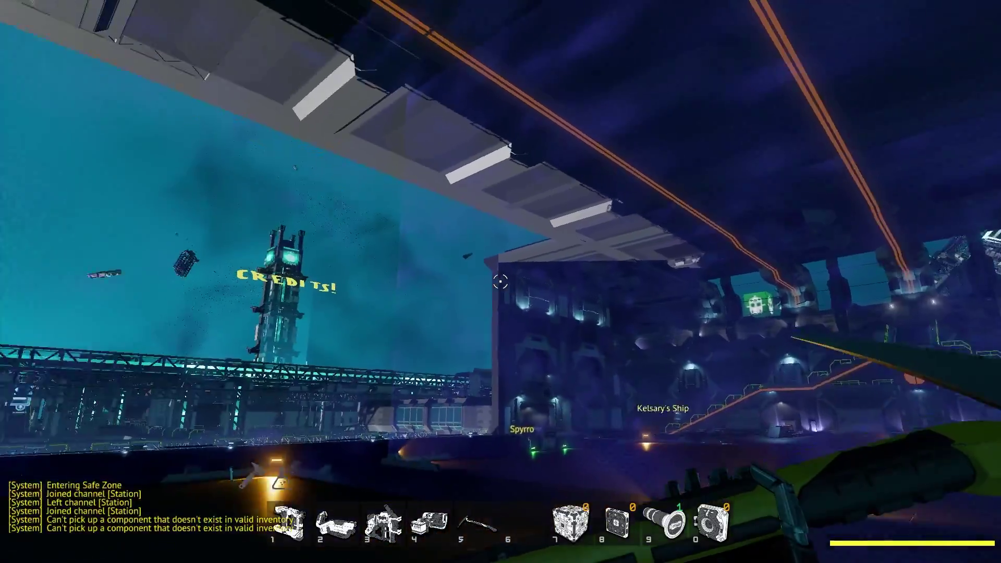
- Aim at the large lattice cube and fly forward and up into the ship frame
left_click(499, 282)
key("w")
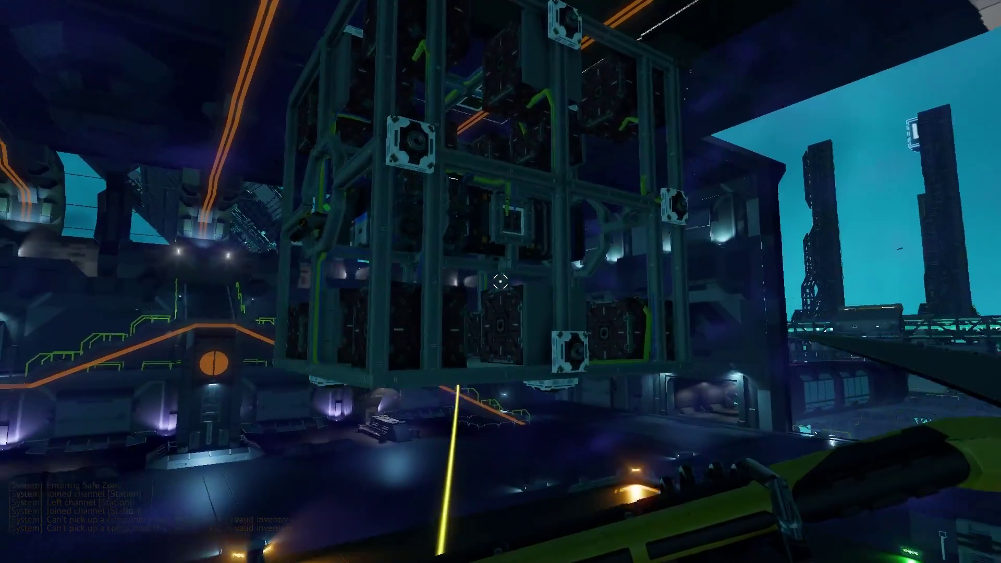
key("w")
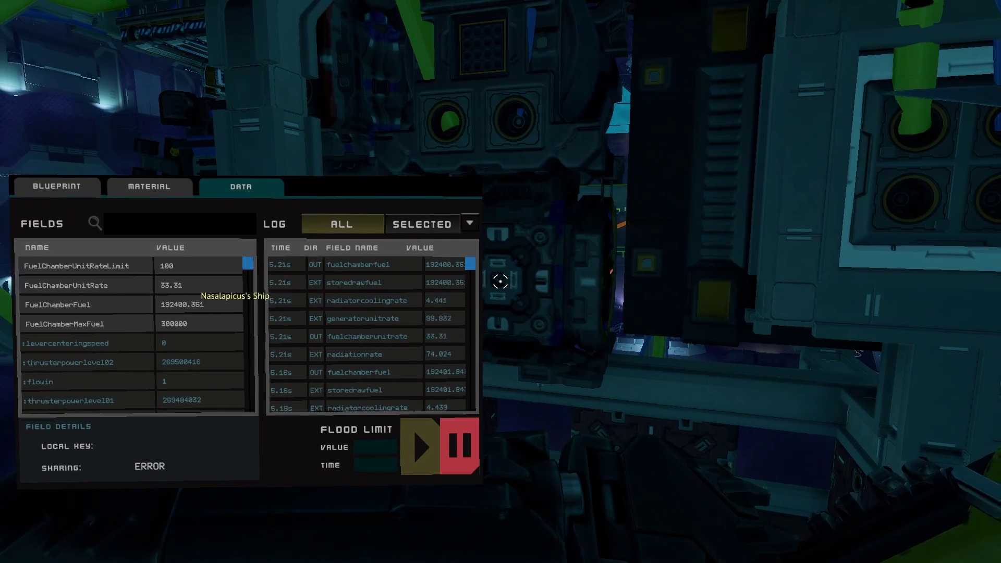
- Close the fuel chamber data readout
key("Escape")
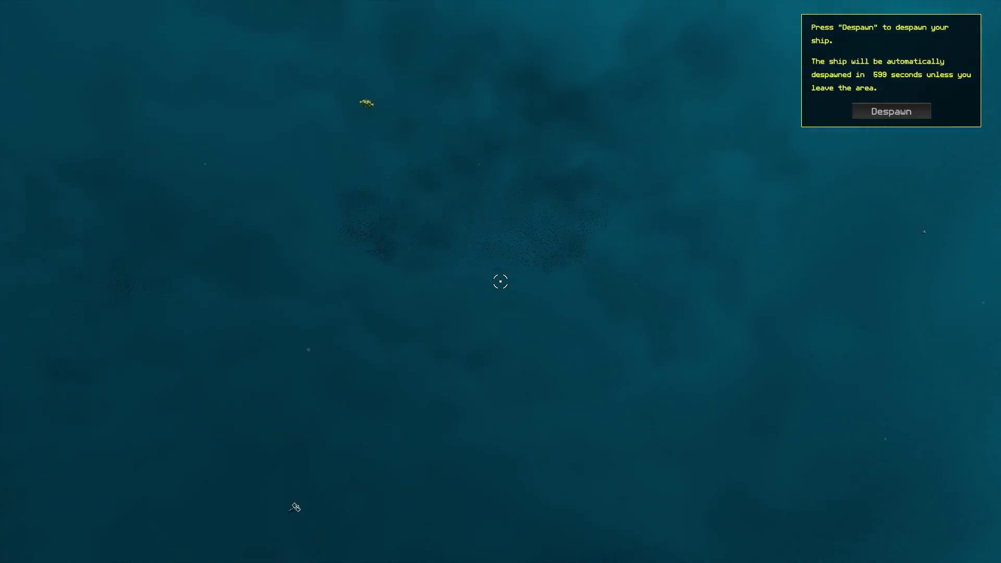
key("Tab")
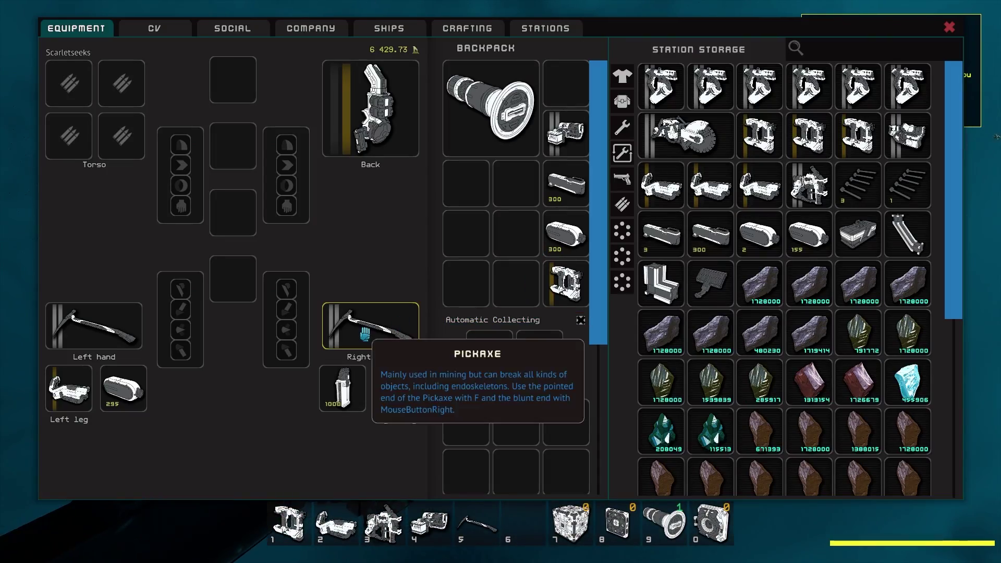
key("Tab")
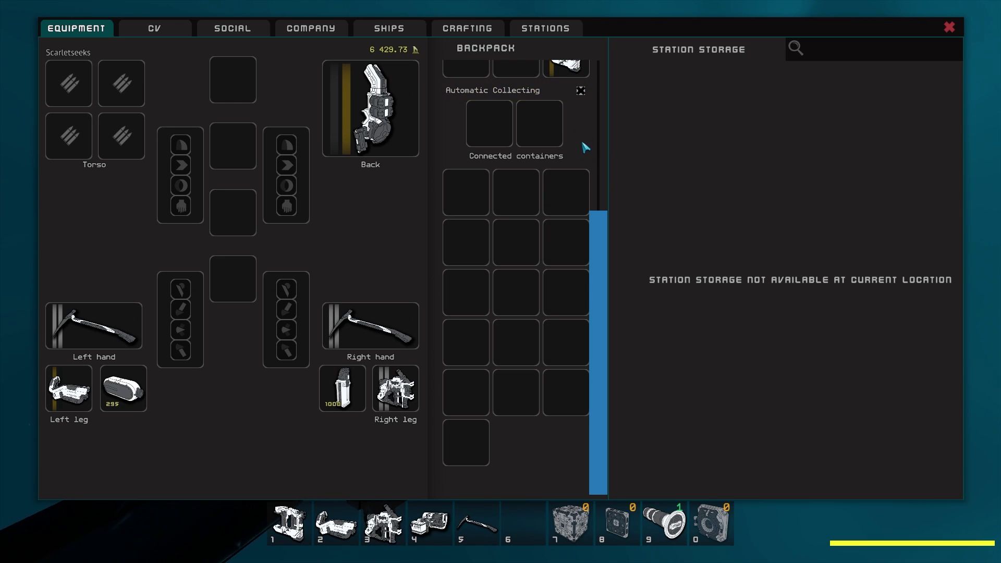
key("Tab")
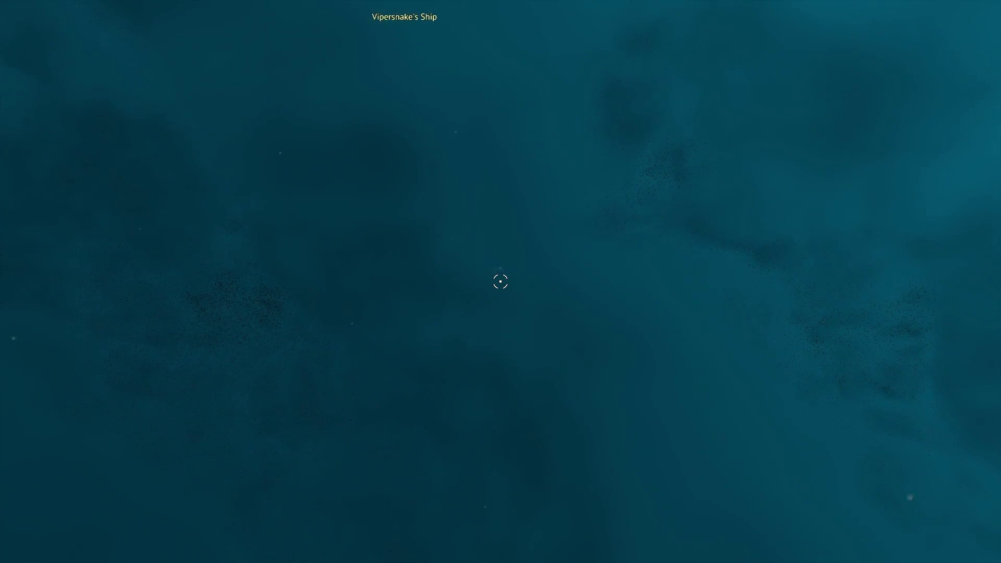
- Raise the arm-held blueprint and data panel
key("y")
key("y")
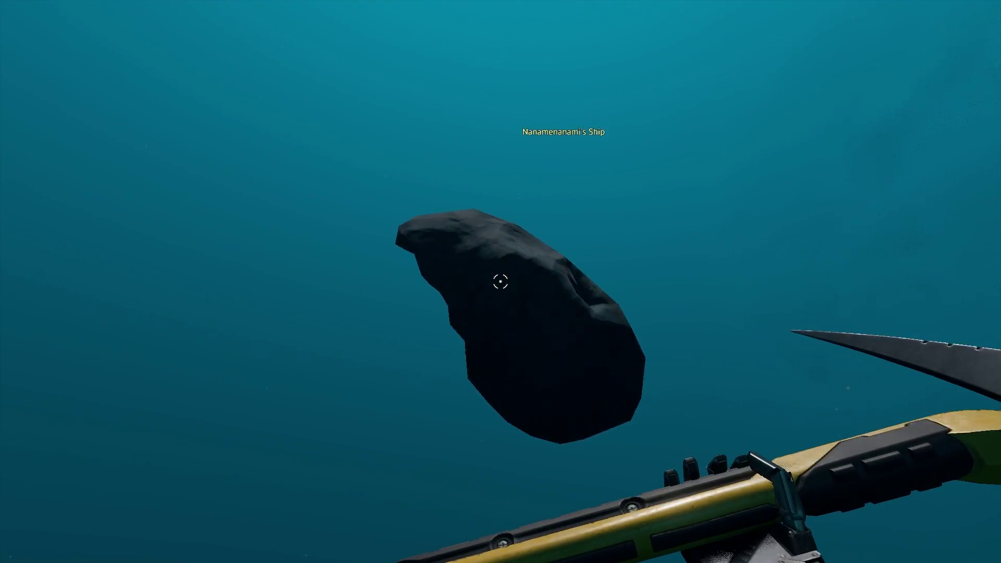
- Strike the asteroid, check the single ore in the backpack, then chip at the glinting vein
left_click(501, 281)
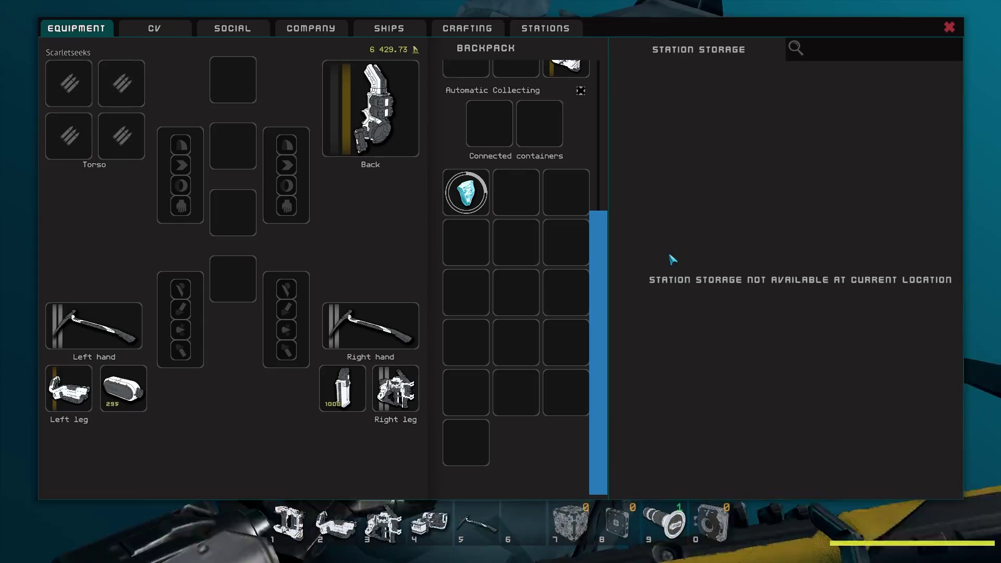
key("Tab")
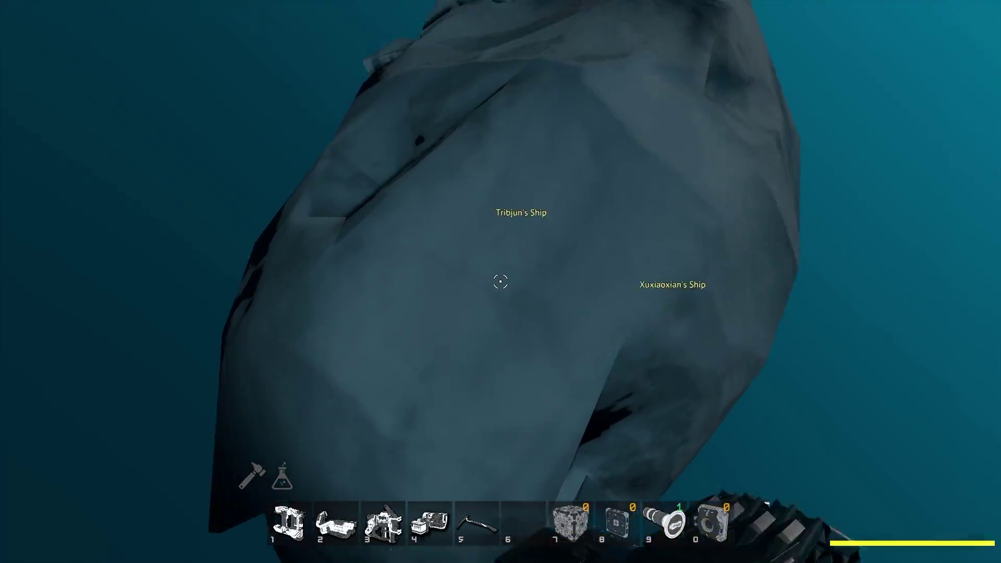
left_click(501, 281)
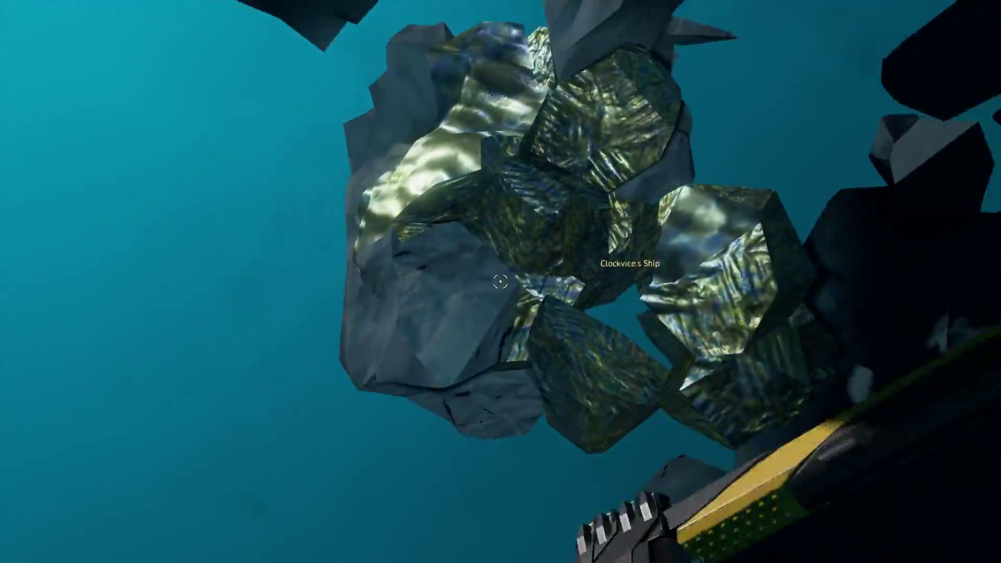
left_click(501, 281)
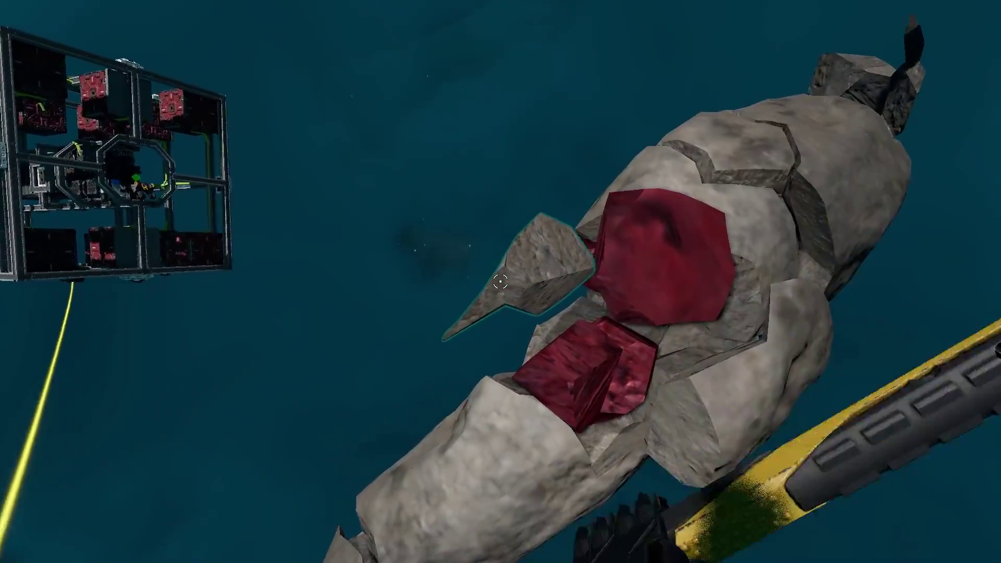
- Break apart the outlined grey rock clusters and red crystal ore near Khalfrey's Ship
left_click(501, 282)
left_click(501, 282)
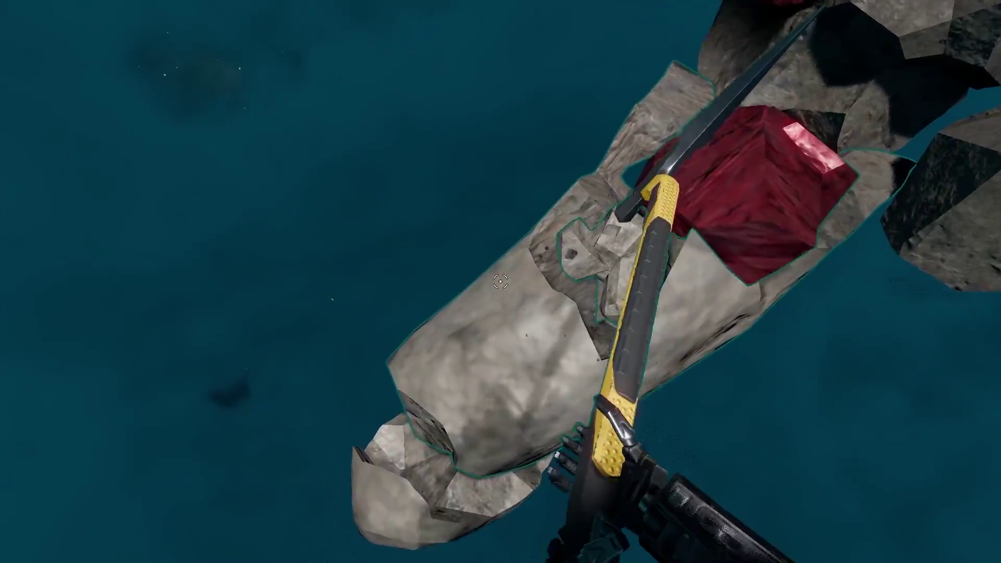
left_click(501, 282)
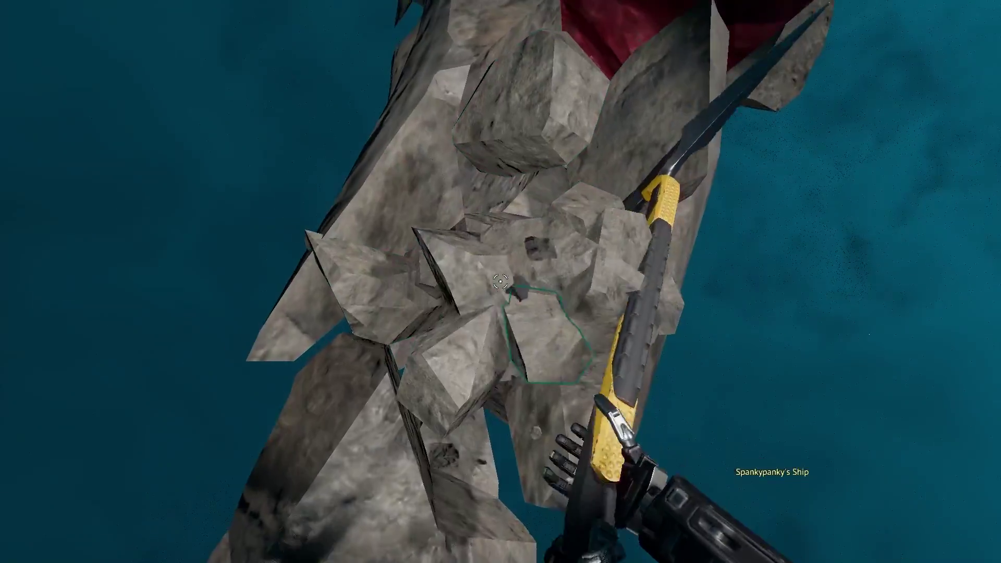
left_click(501, 282)
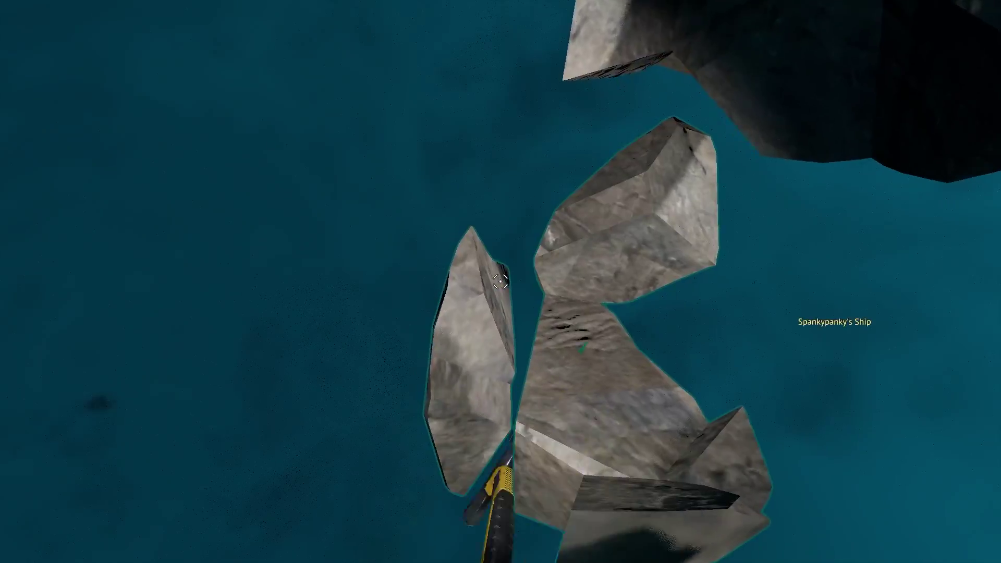
left_click(501, 282)
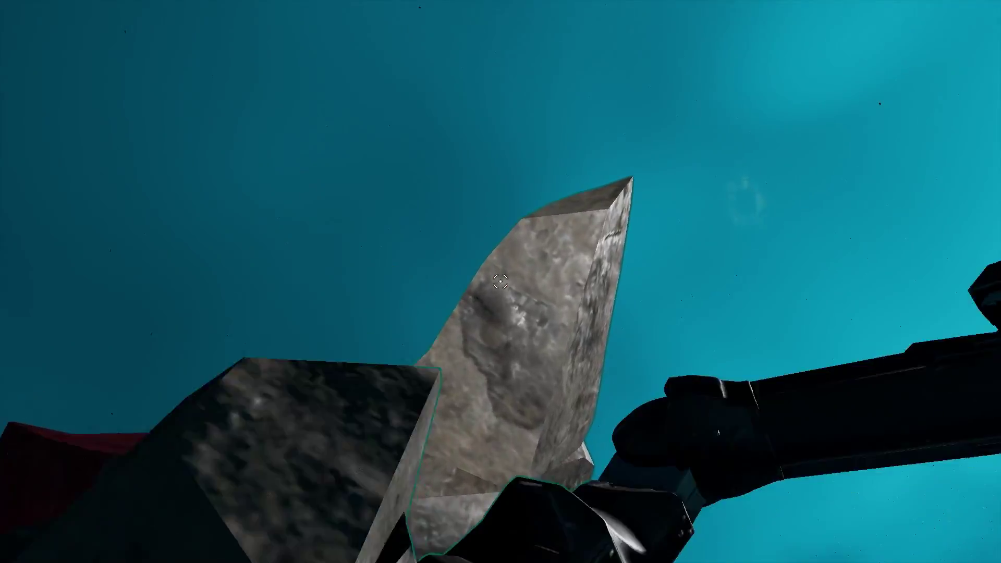
left_click(501, 281)
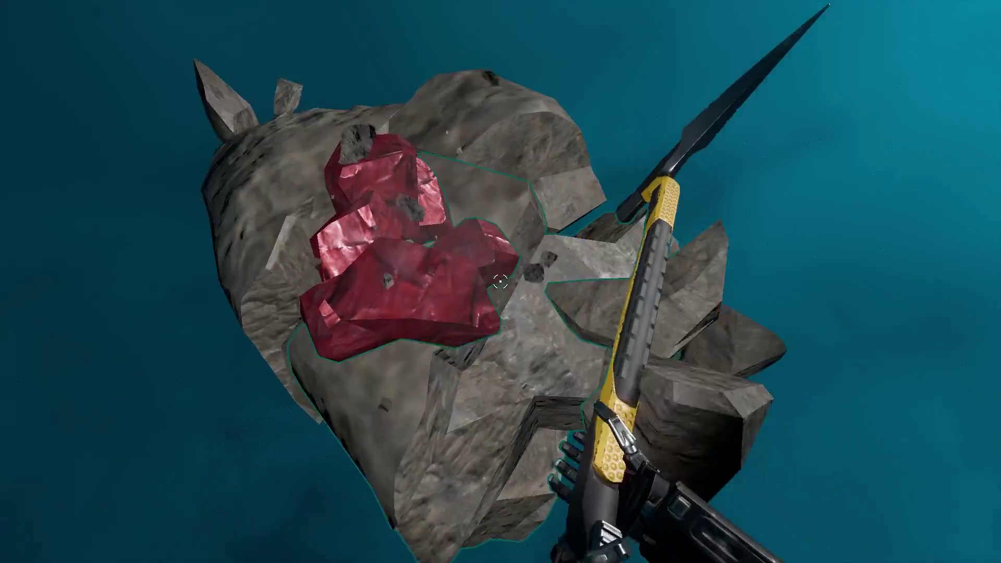
left_click(500, 281)
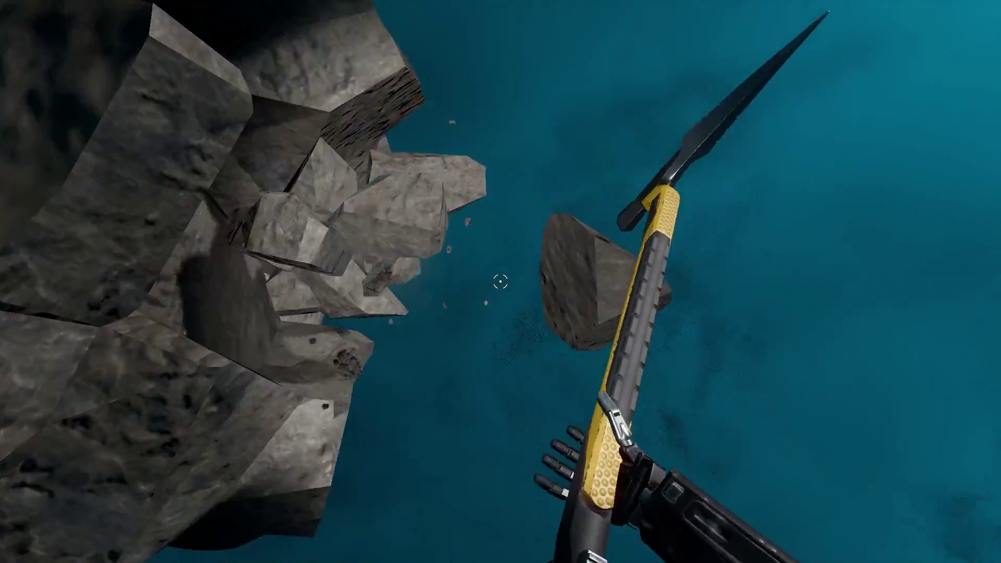
left_click(500, 281)
left_click(500, 281)
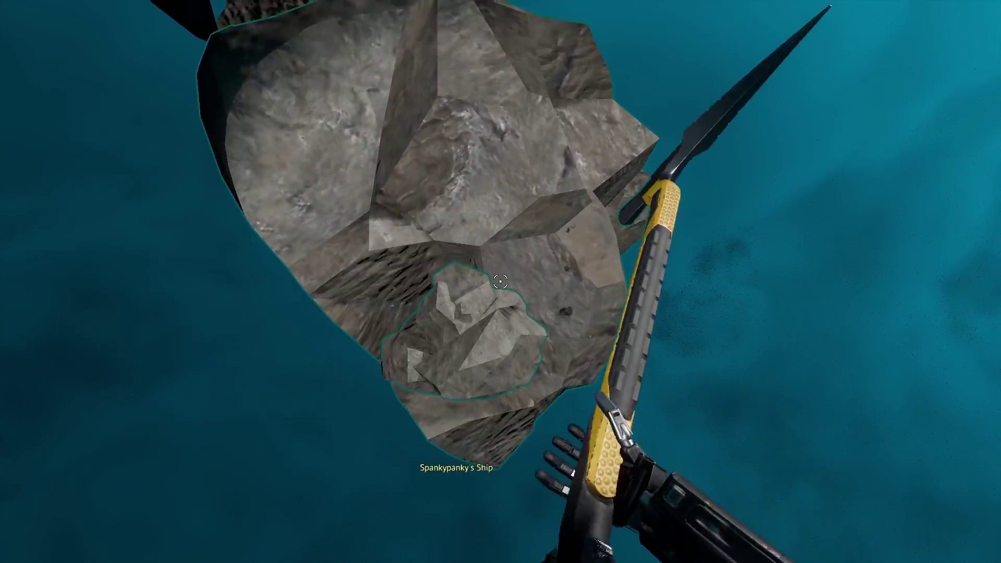
left_click(500, 282)
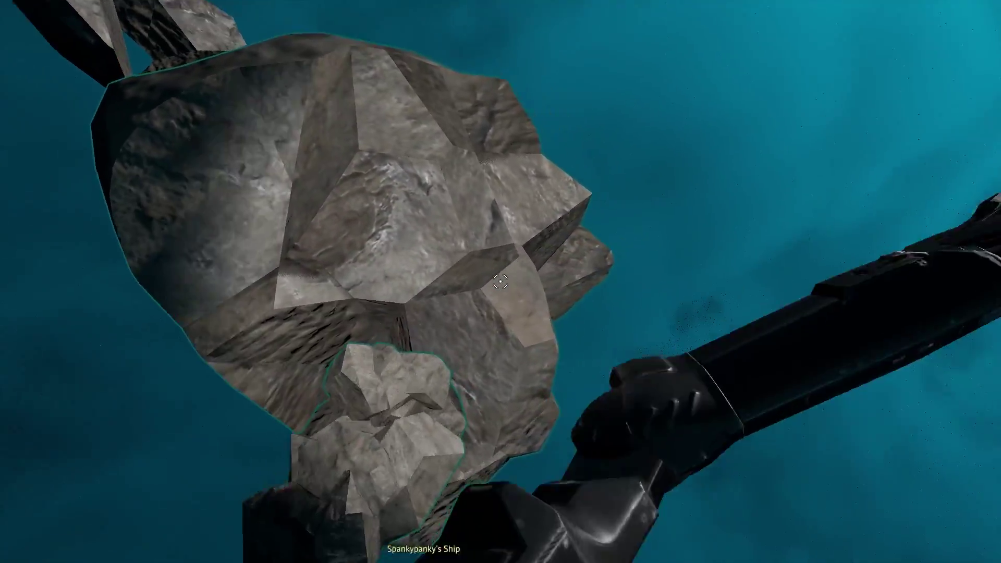
left_click(501, 281)
left_click(500, 281)
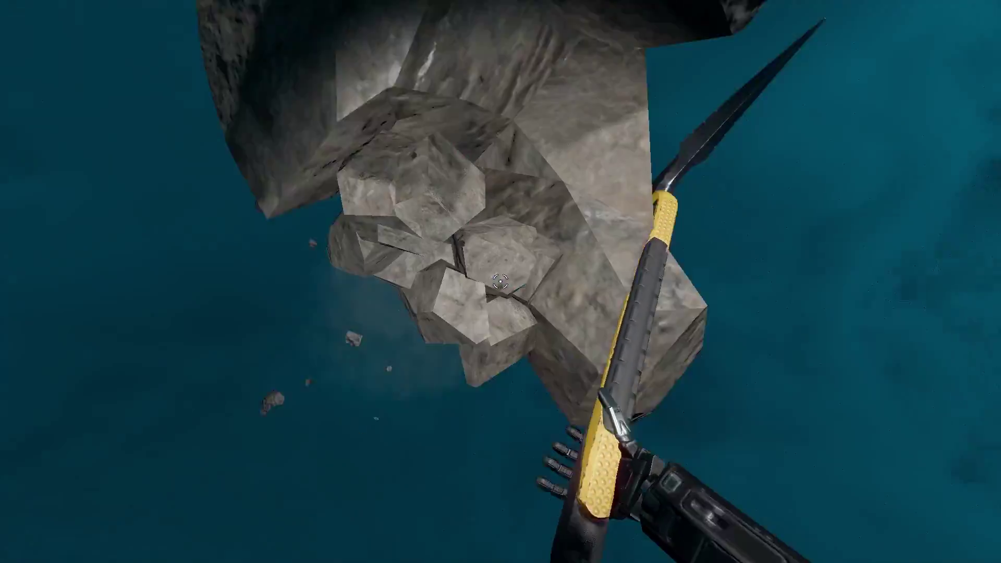
left_click(500, 282)
left_click(501, 282)
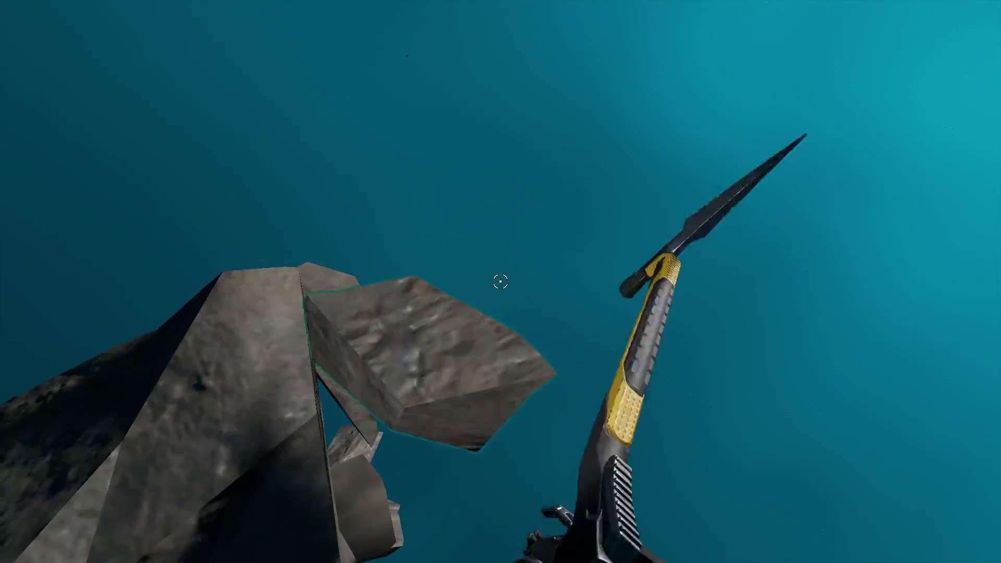
left_click(501, 282)
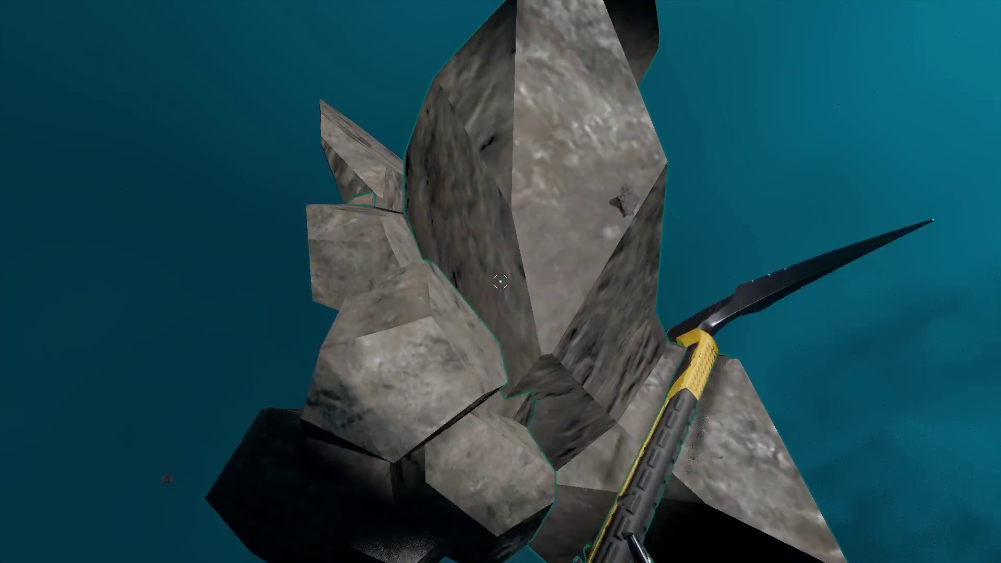
left_click(501, 281)
left_click(501, 281)
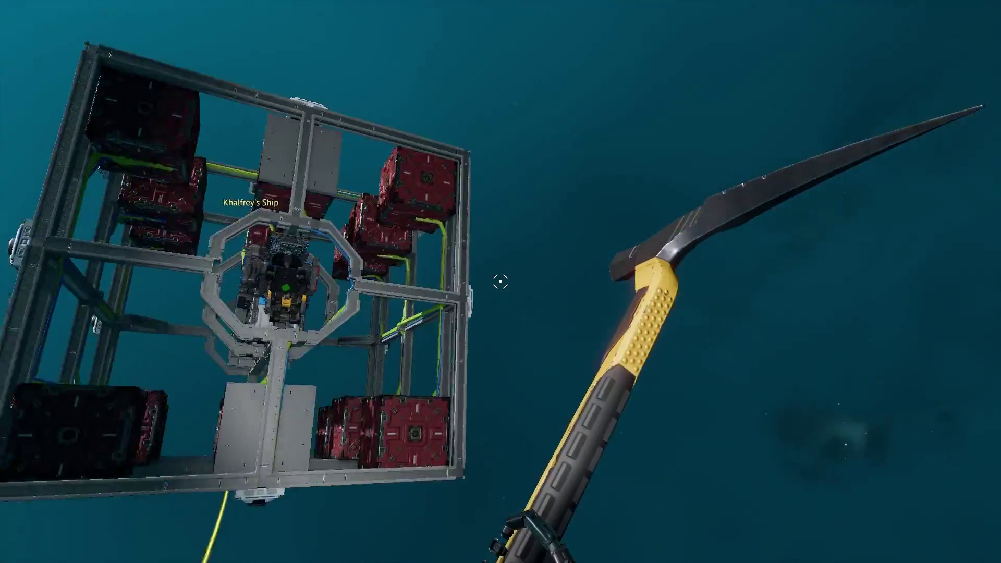
- Stow the pickaxe and fly away from the mined asteroid cluster
key("w")
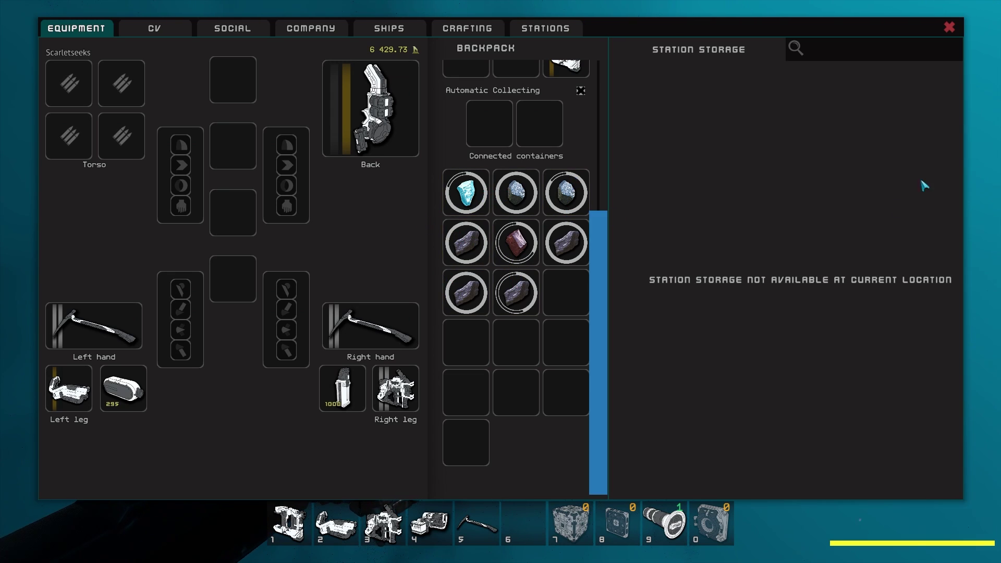
- Close the inventory and jetpack back to a new grey rock cluster
key("i")
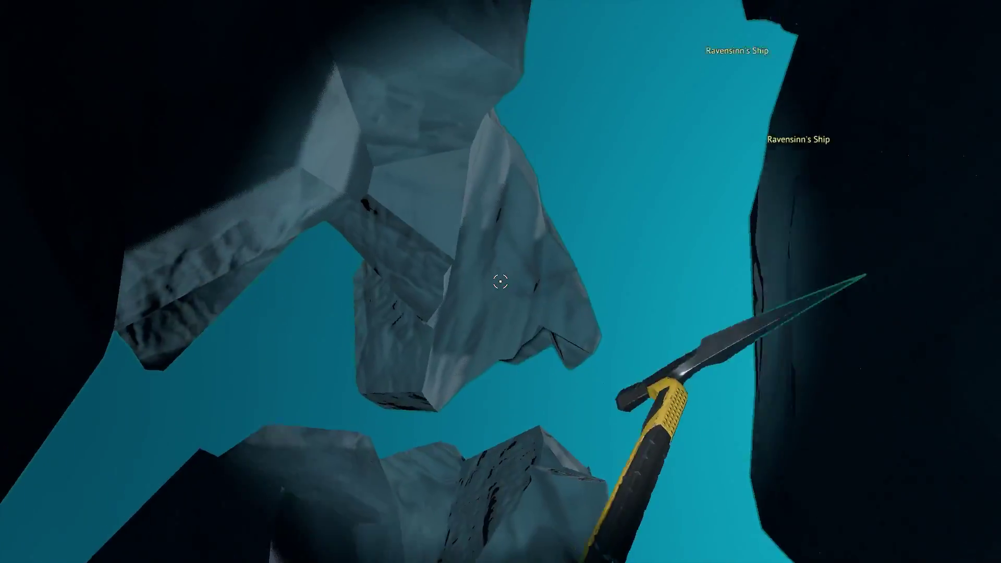
left_click(501, 282)
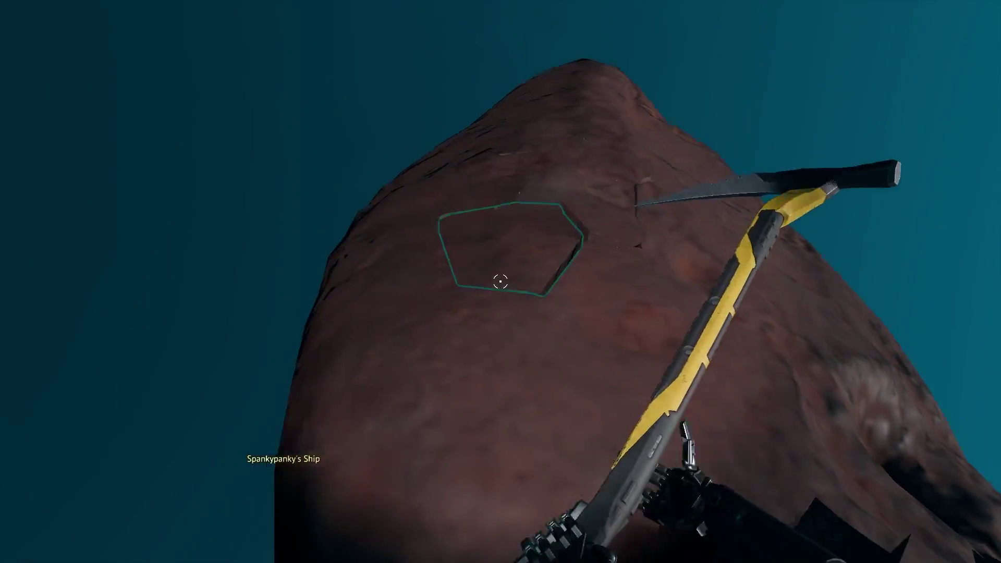
left_click(500, 282)
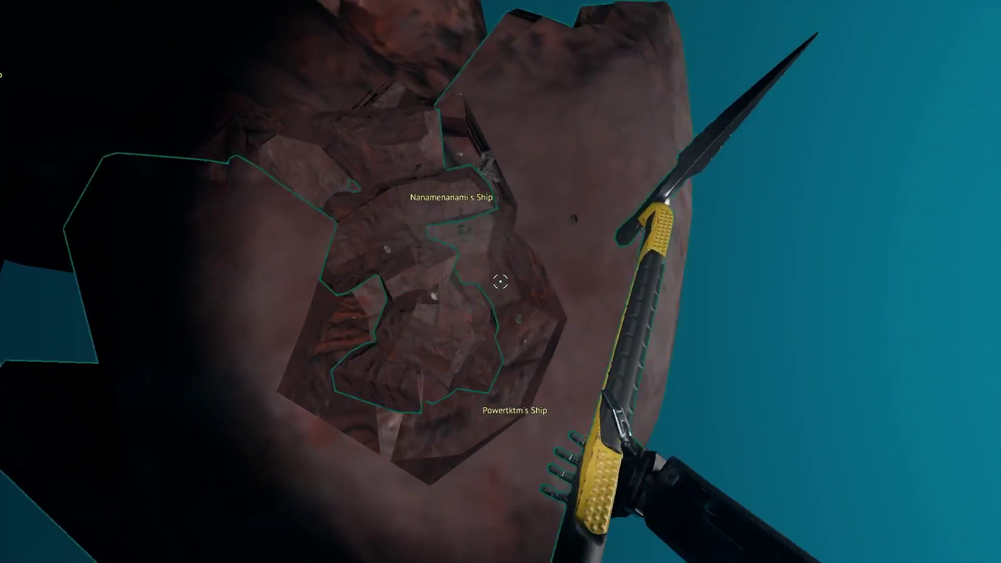
- Break the outlined chunks off the reddish asteroid with repeated pickaxe strikes
left_click(501, 282)
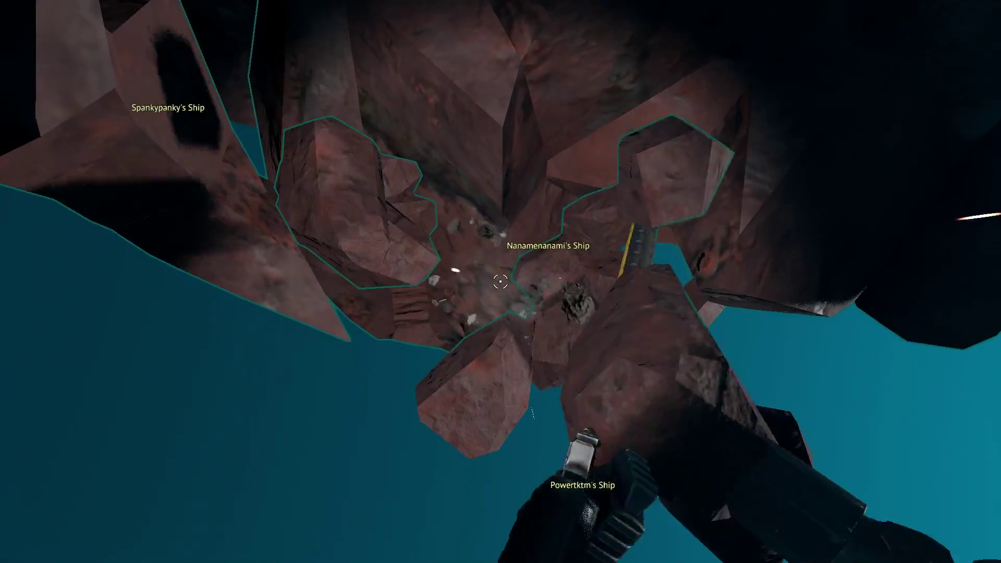
left_click(501, 282)
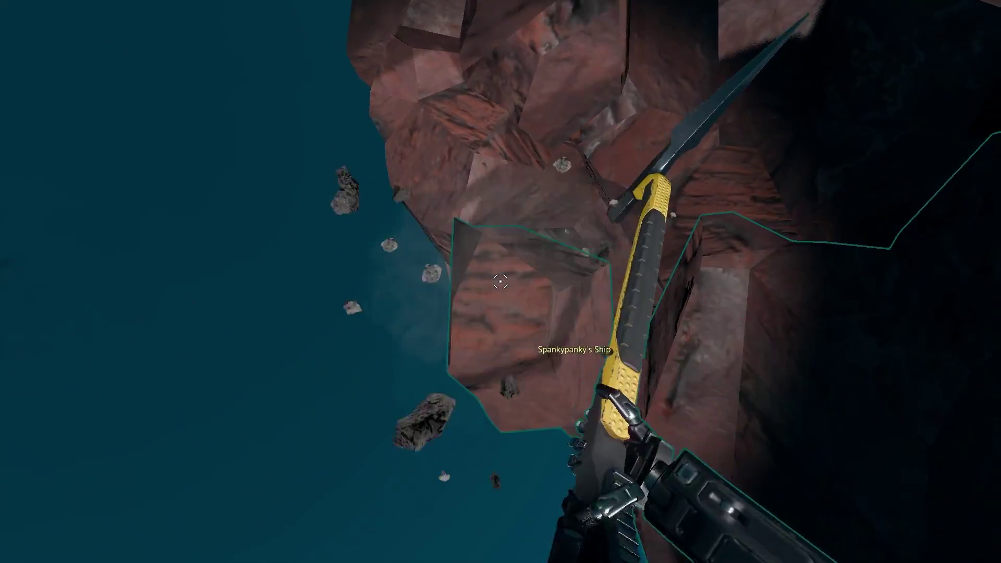
left_click(501, 282)
left_click(501, 282)
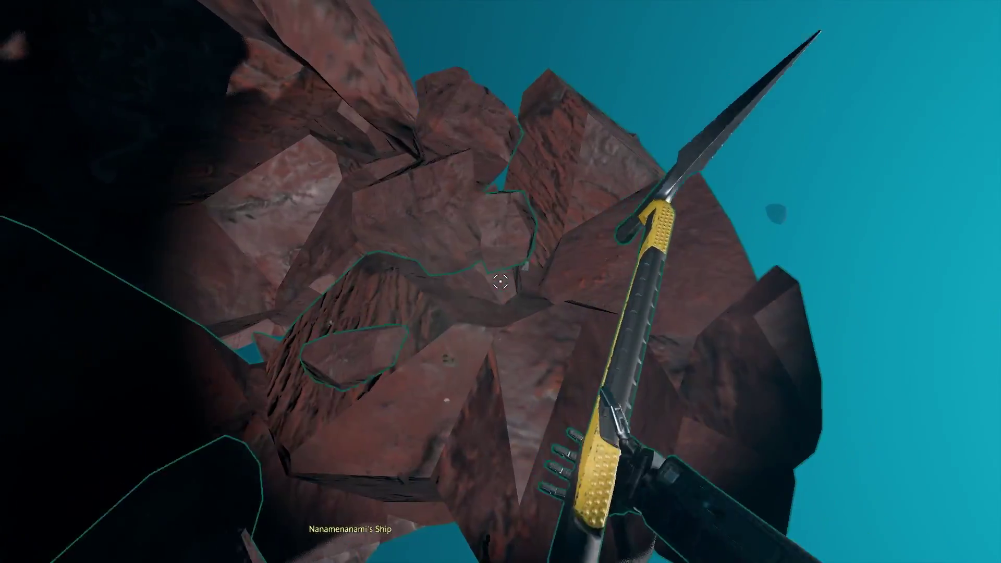
left_click(501, 282)
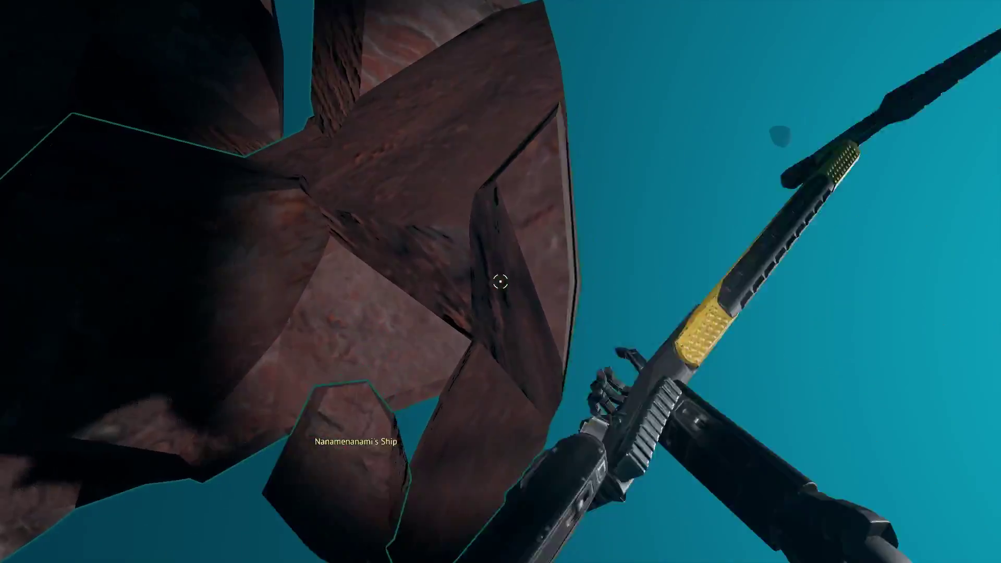
left_click(500, 281)
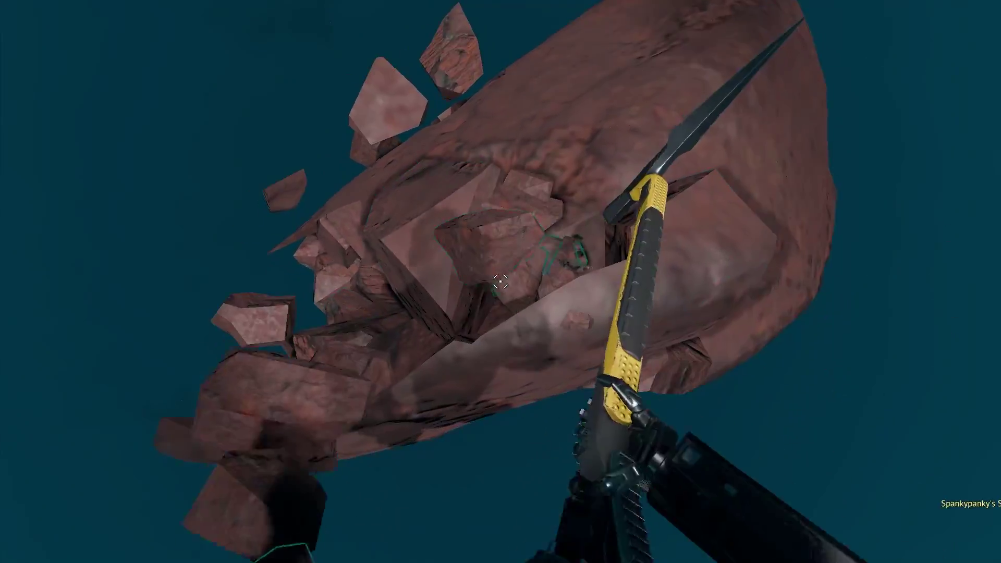
left_click(500, 282)
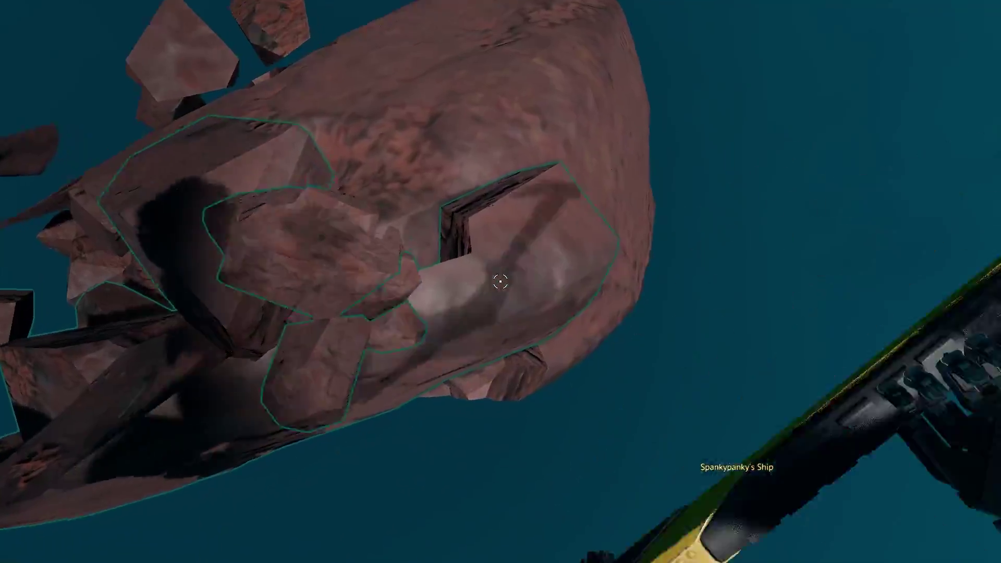
left_click(501, 282)
left_click(500, 281)
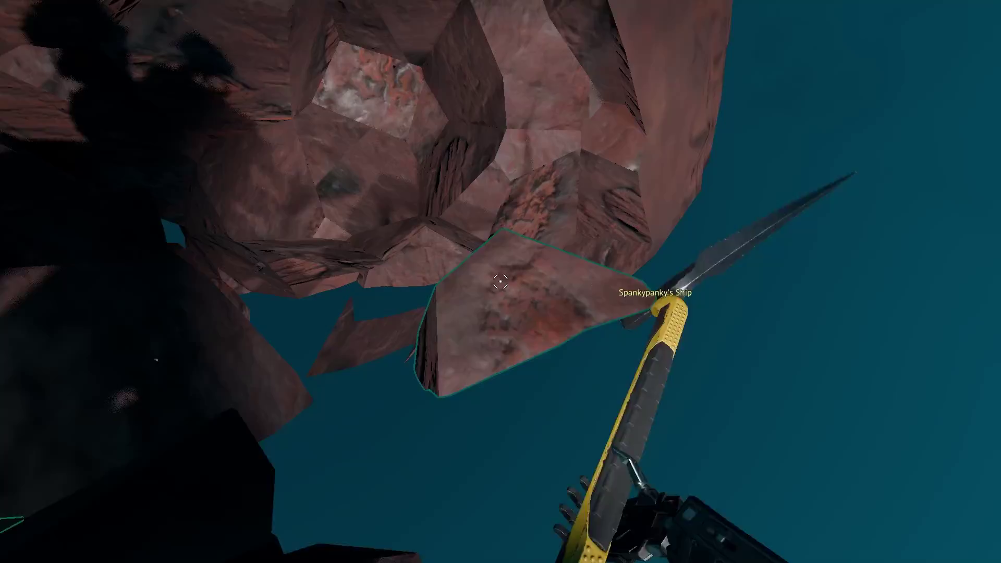
- Hack away at the surrounding rock faces near Spankypanky's Ship
left_click(500, 282)
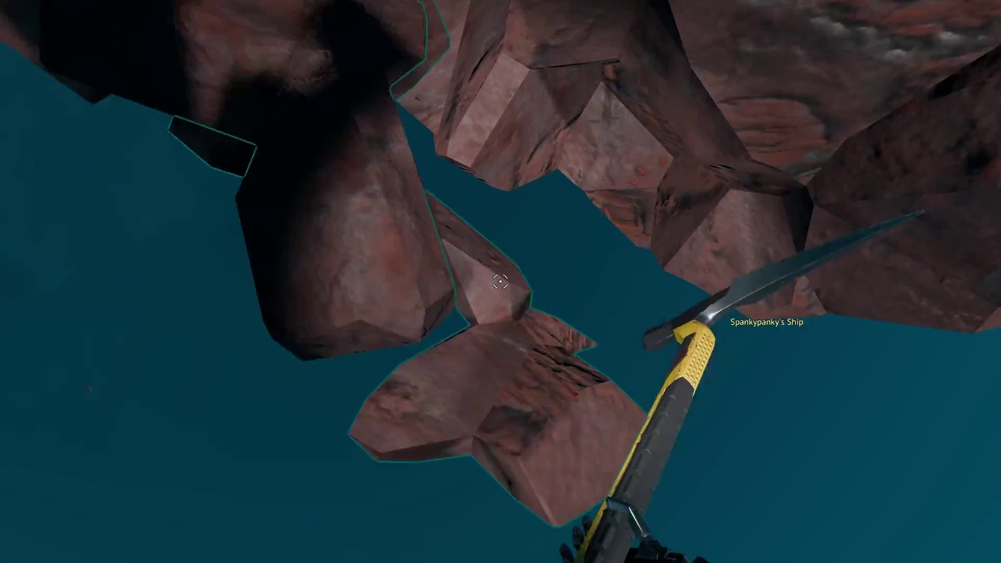
left_click(500, 281)
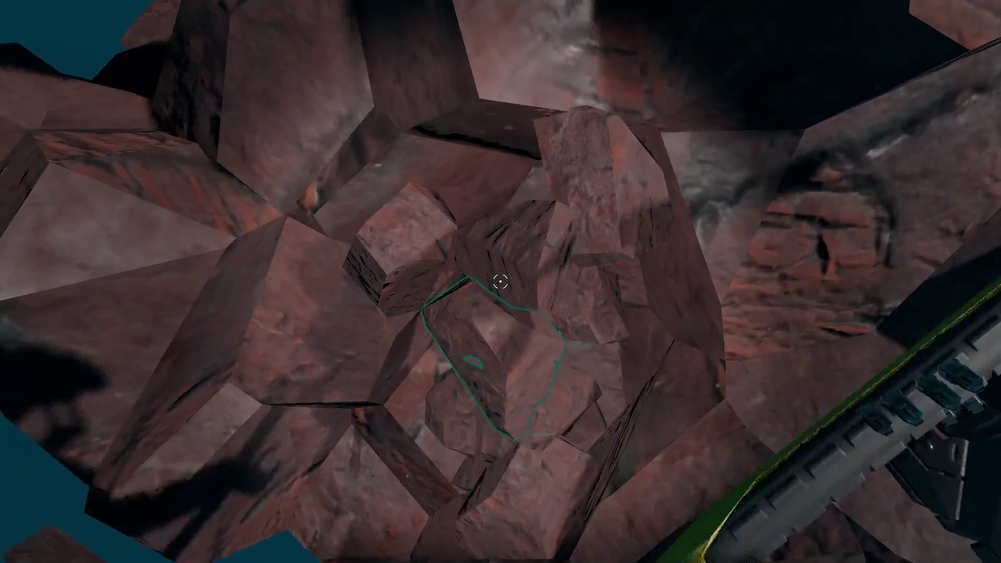
left_click(500, 282)
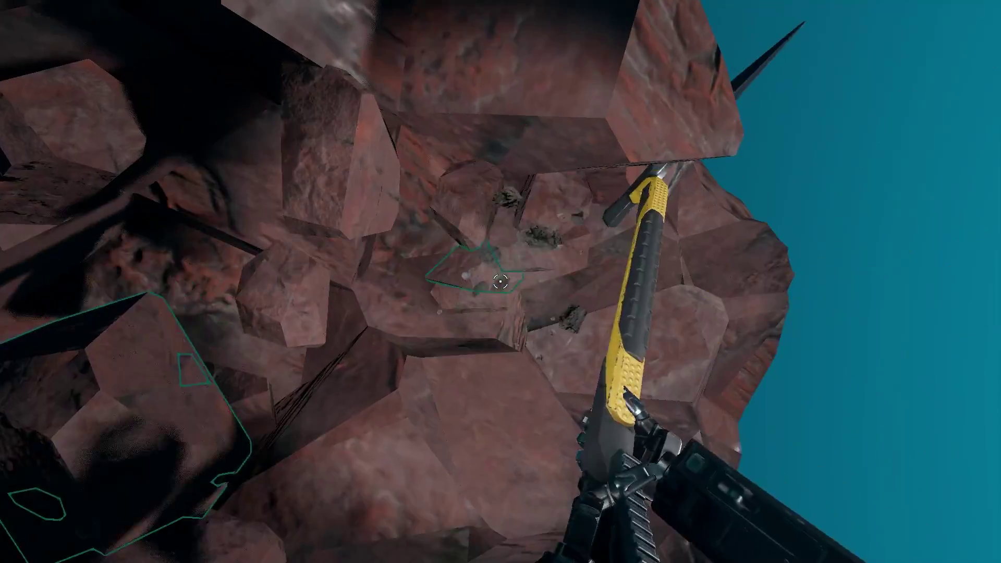
left_click(501, 282)
left_click(500, 281)
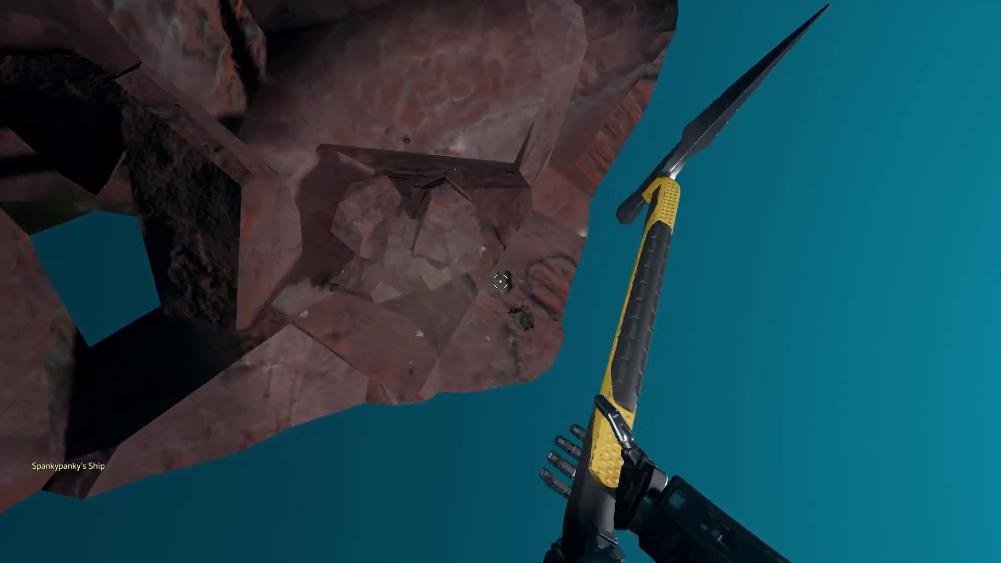
left_click(501, 282)
left_click(501, 281)
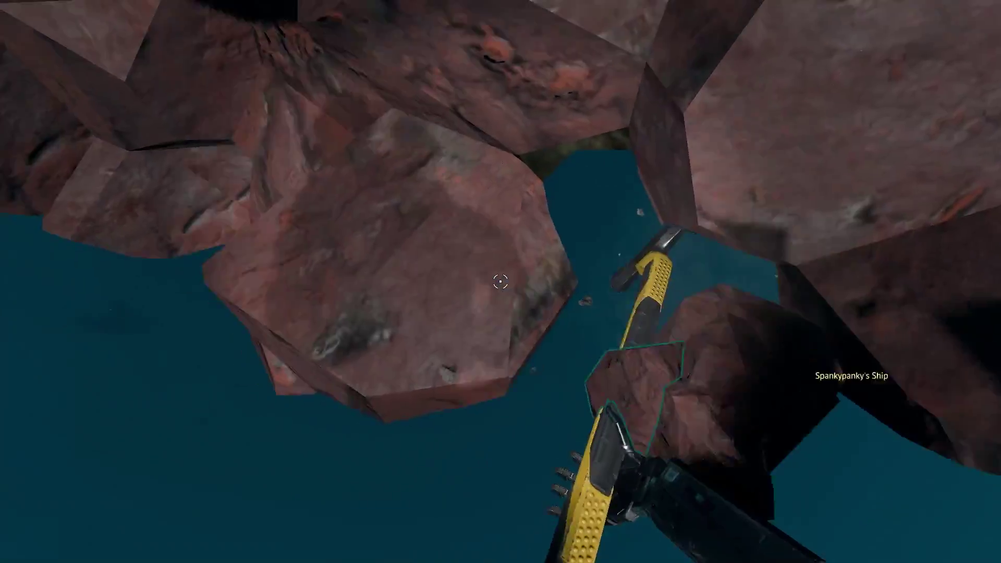
left_click(500, 282)
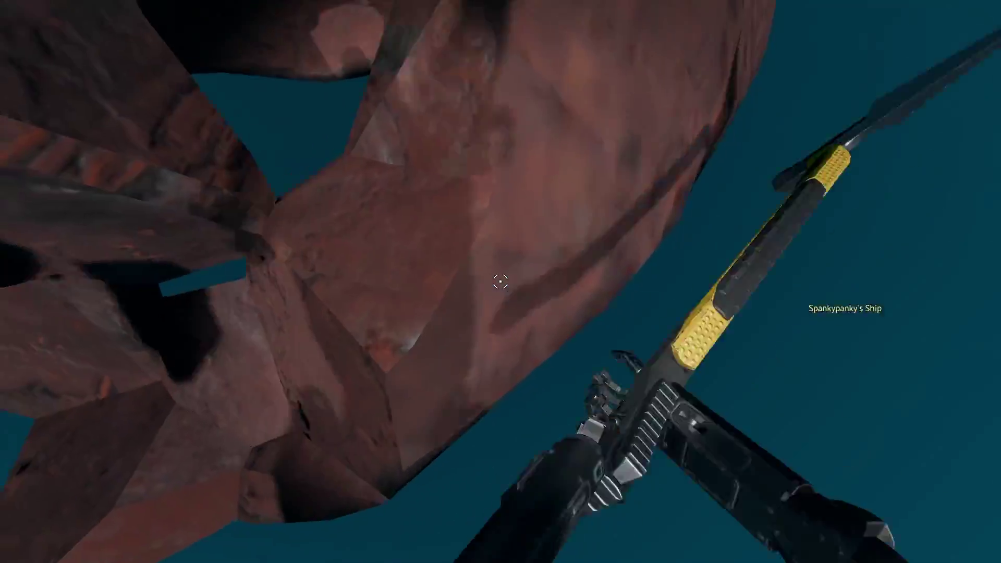
left_click(500, 281)
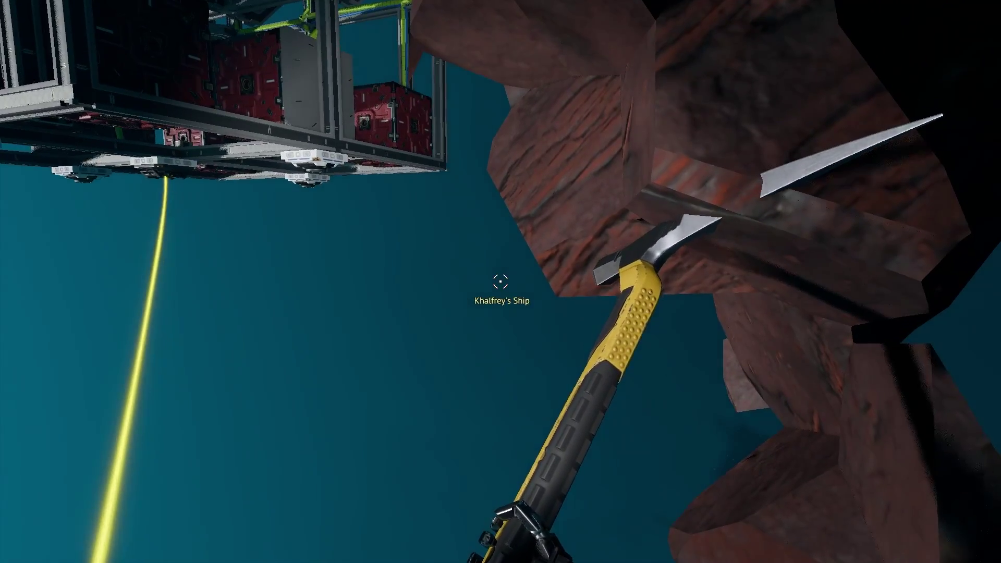
- Dig into the large rock, knocking off chunks to widen the crater
key("2")
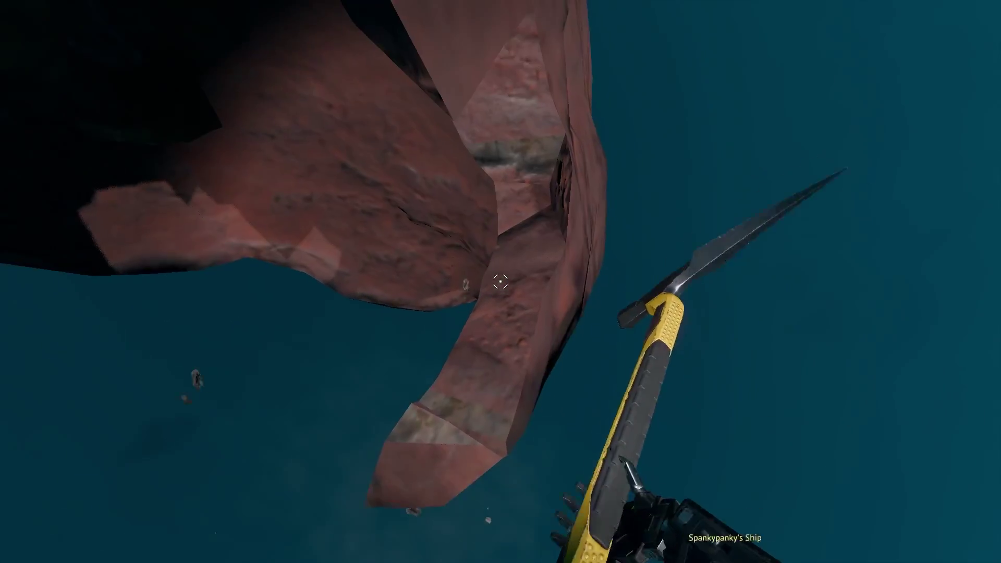
left_click(501, 282)
left_click(501, 282)
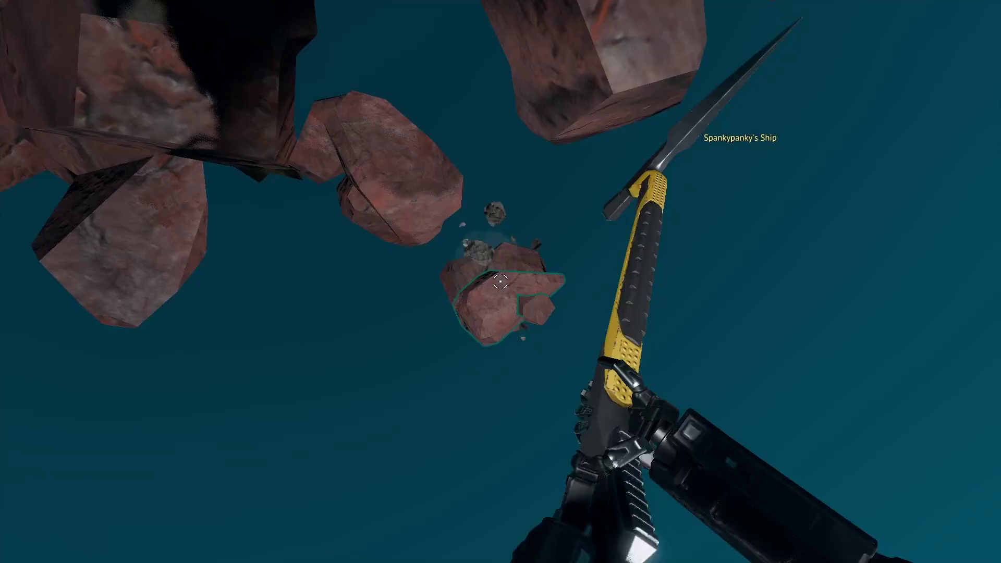
left_click(500, 282)
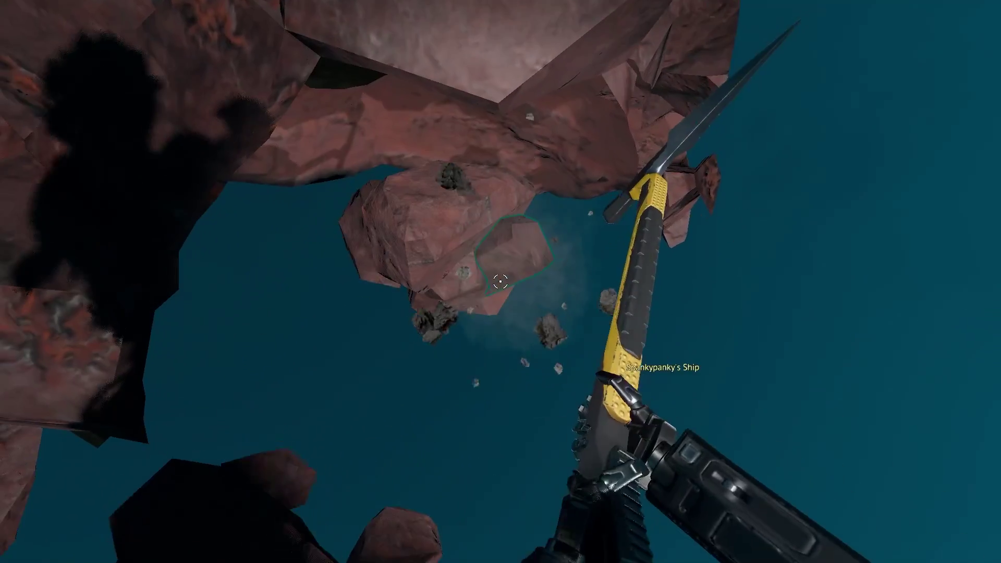
left_click(501, 282)
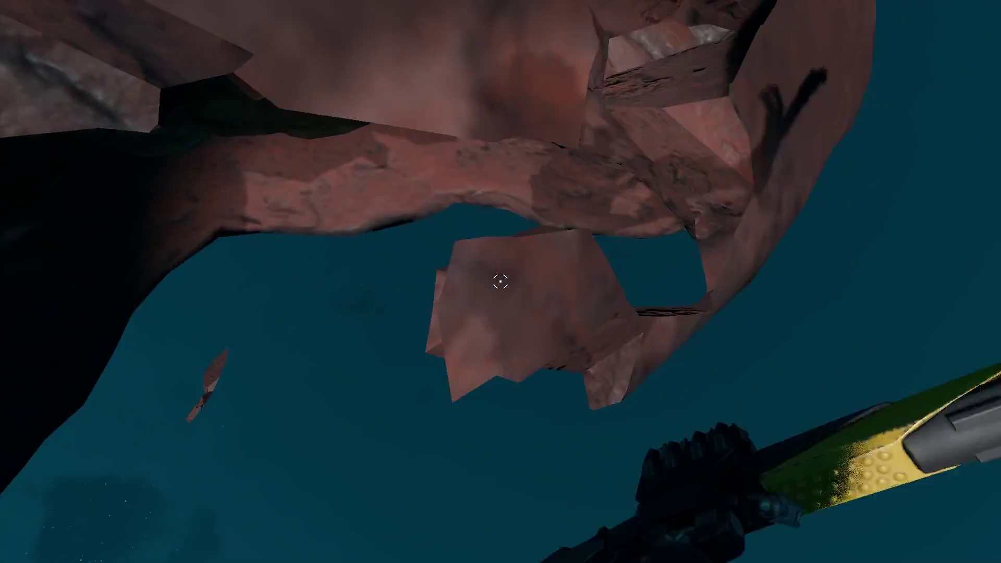
left_click(501, 282)
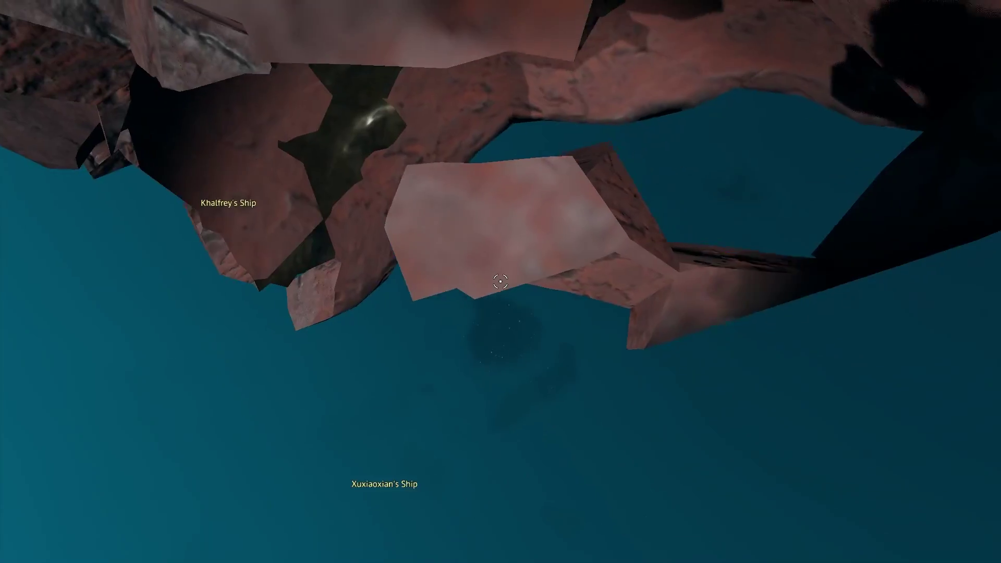
left_click(500, 282)
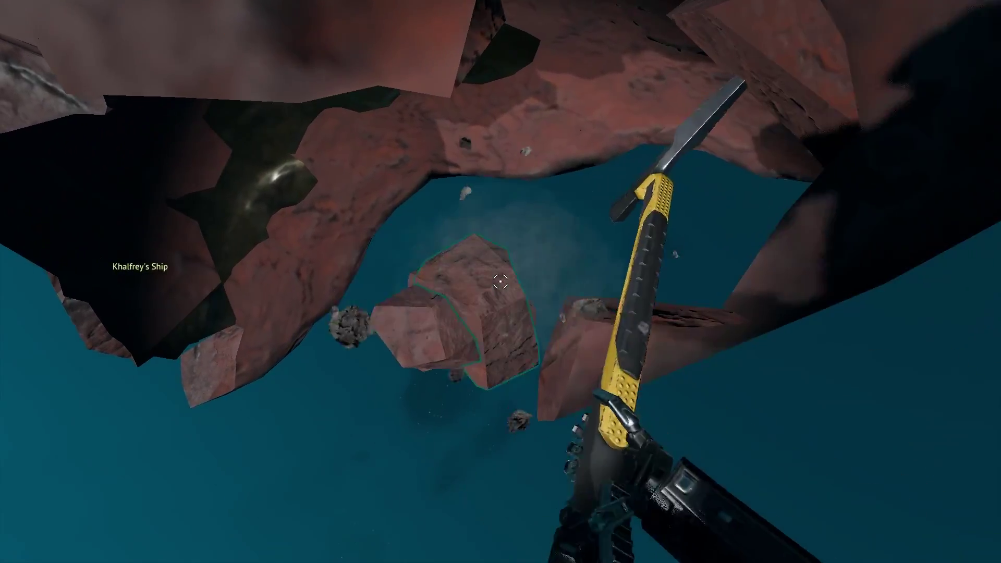
left_click(501, 282)
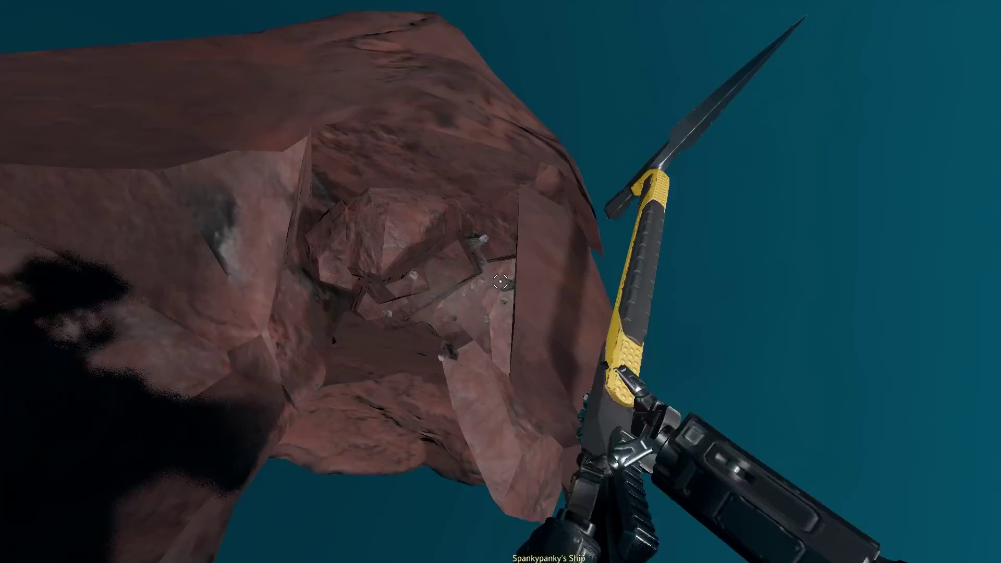
- Tunnel in at the centre and break the dark ore chunks loose
left_click(499, 281)
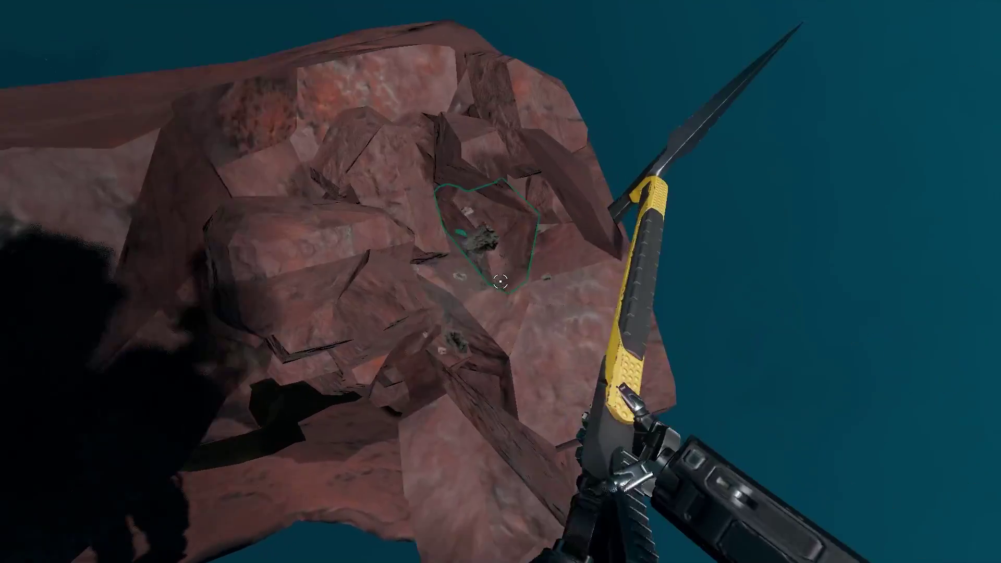
left_click(500, 282)
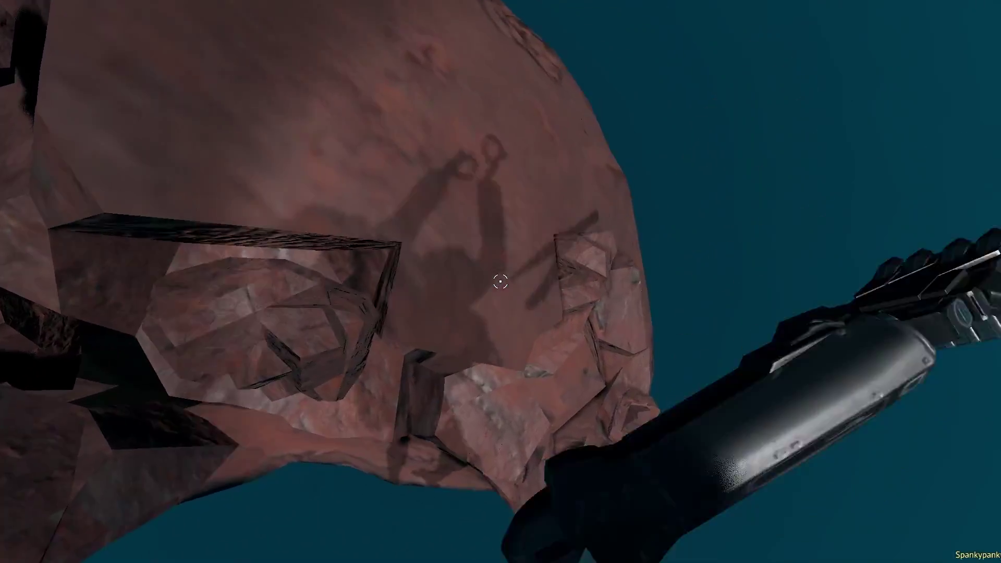
left_click(499, 282)
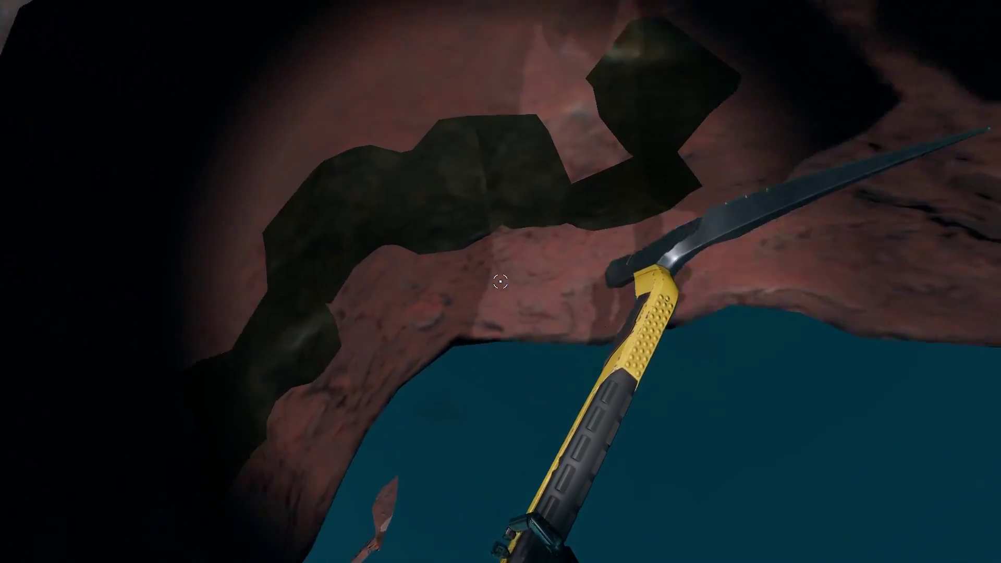
left_click(500, 281)
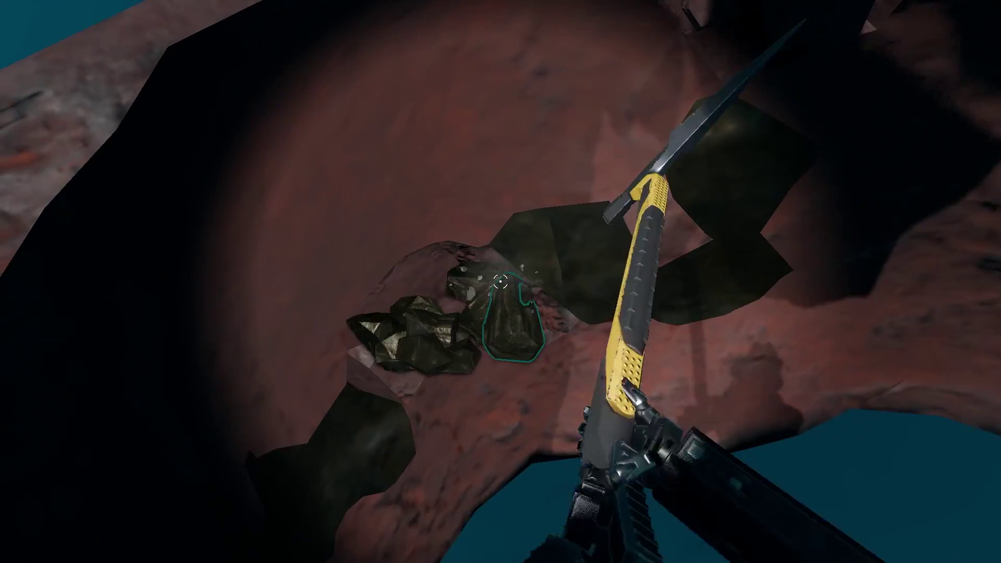
left_click(500, 281)
left_click(500, 282)
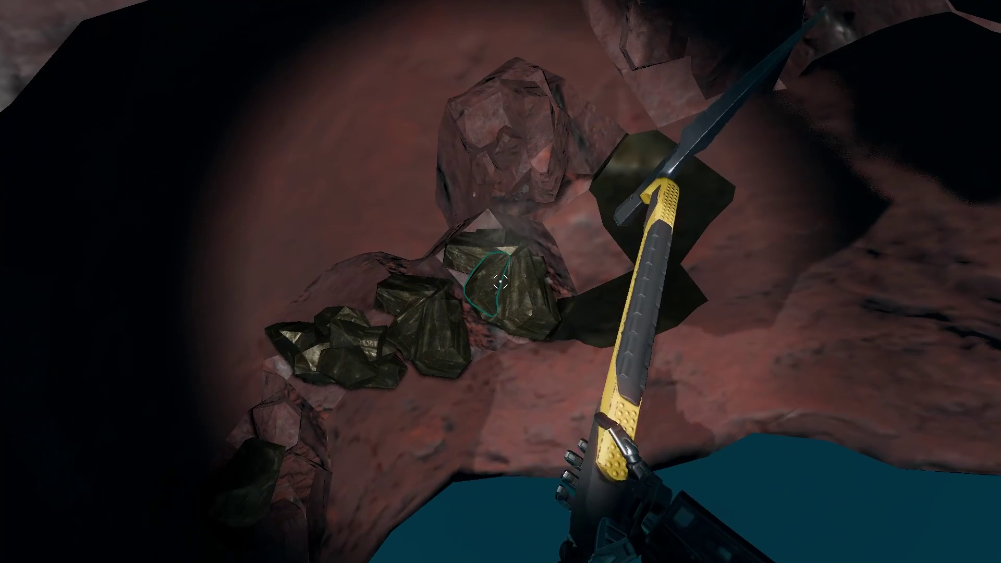
- Review the ore in the backpack inventory, then close it to resume mining
key("i")
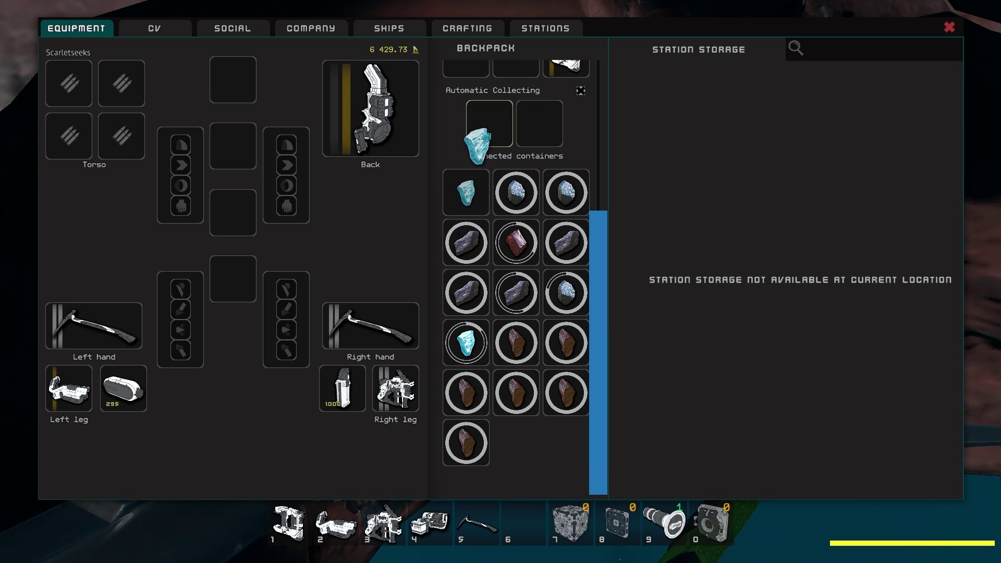
key("i")
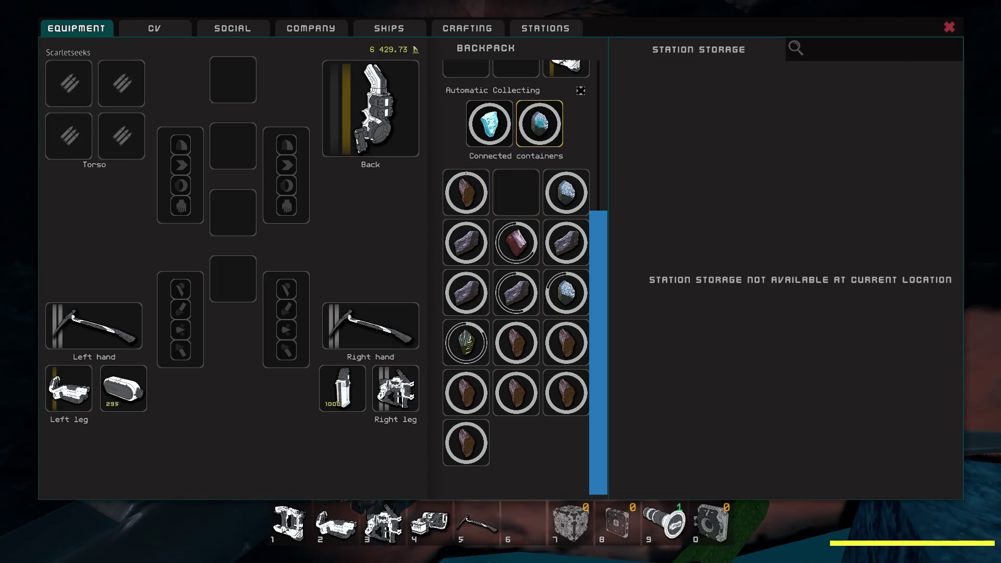
key("Tab")
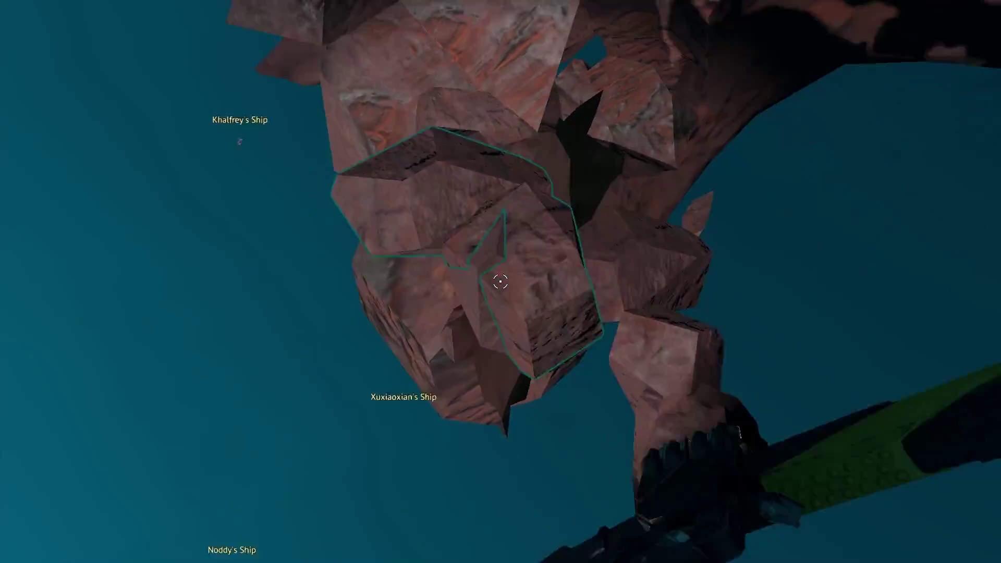
- Break more ore chunks off the red rock, then check the now-full backpack
left_click(501, 281)
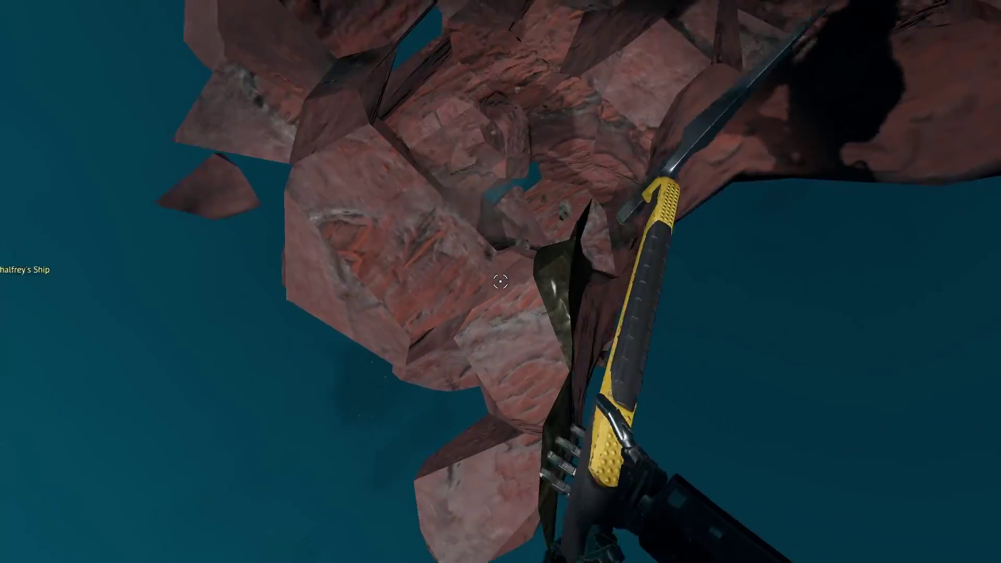
left_click(500, 282)
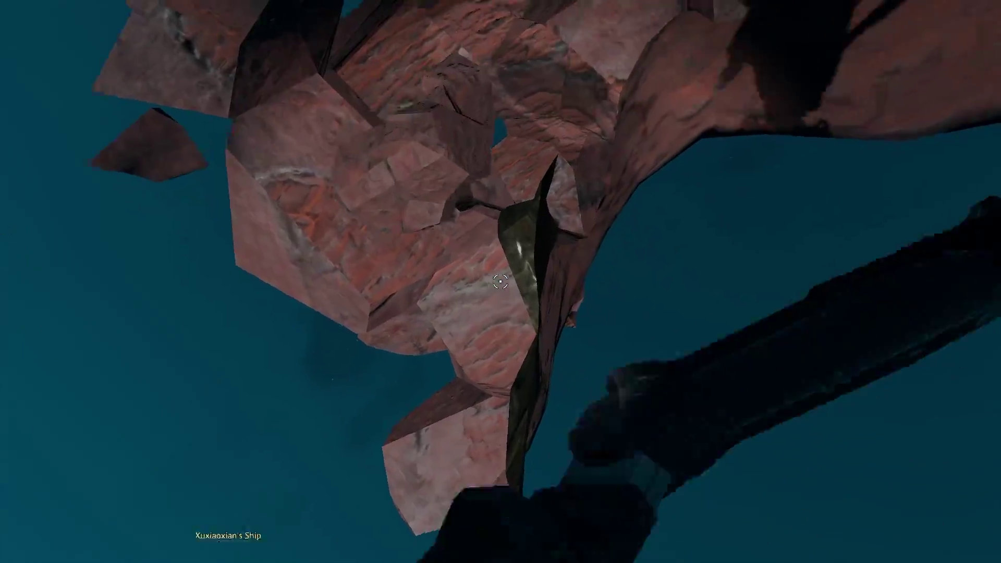
left_click(501, 281)
left_click(501, 282)
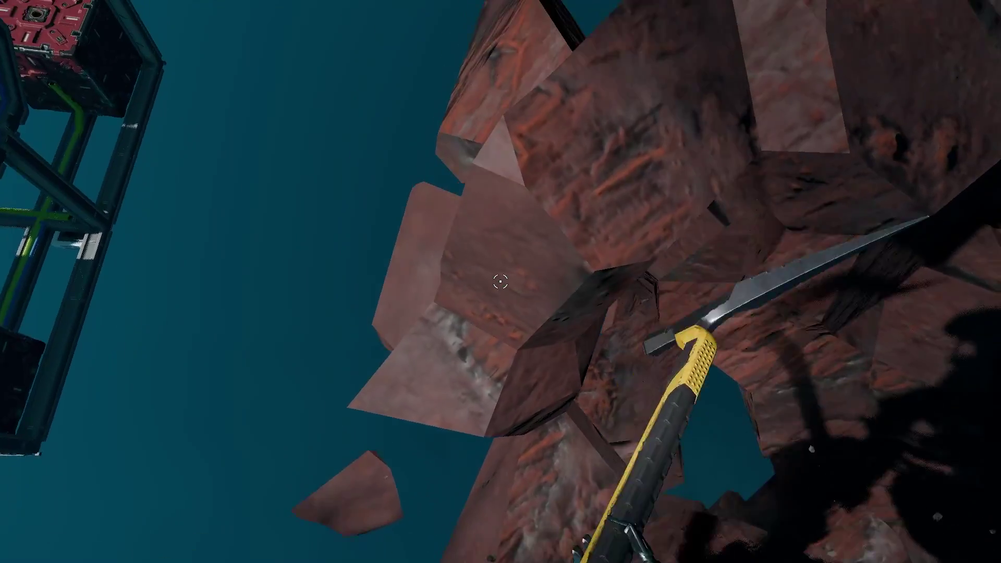
left_click(500, 282)
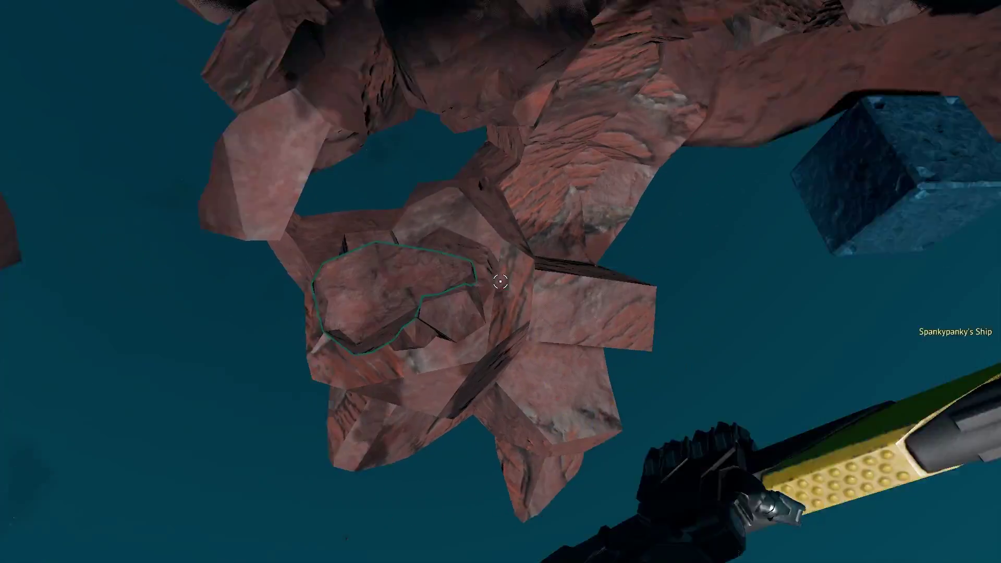
left_click(500, 282)
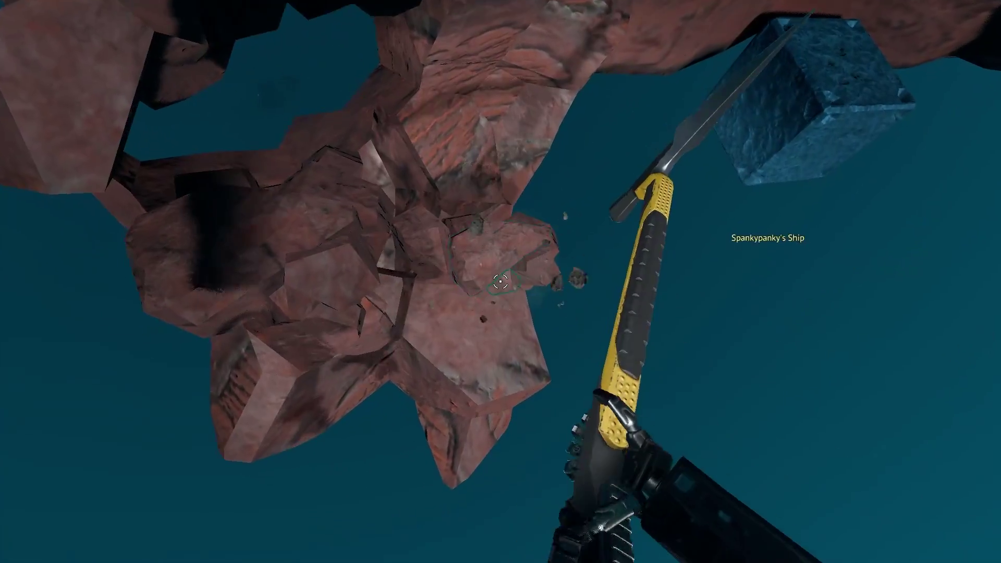
left_click(501, 282)
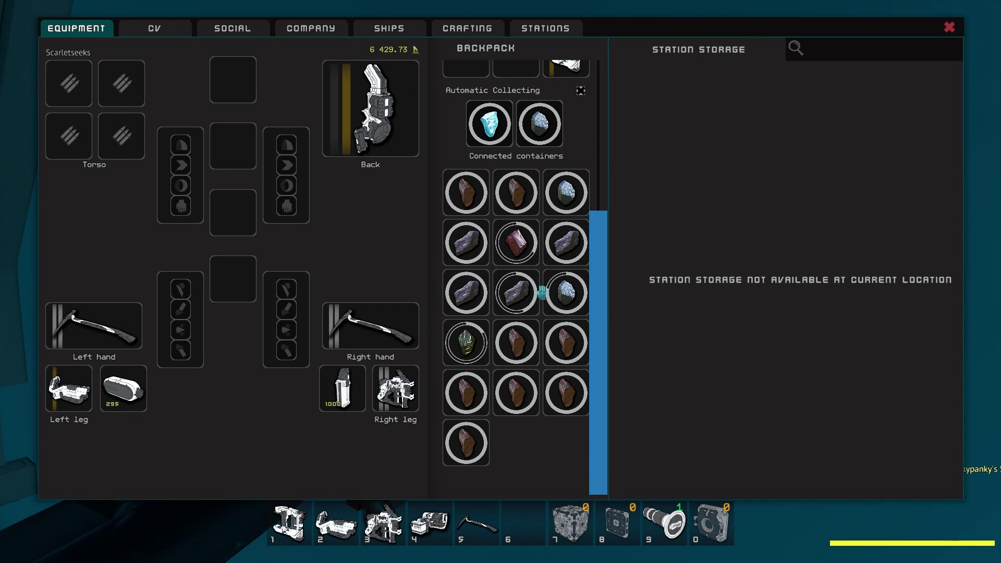
key("Tab")
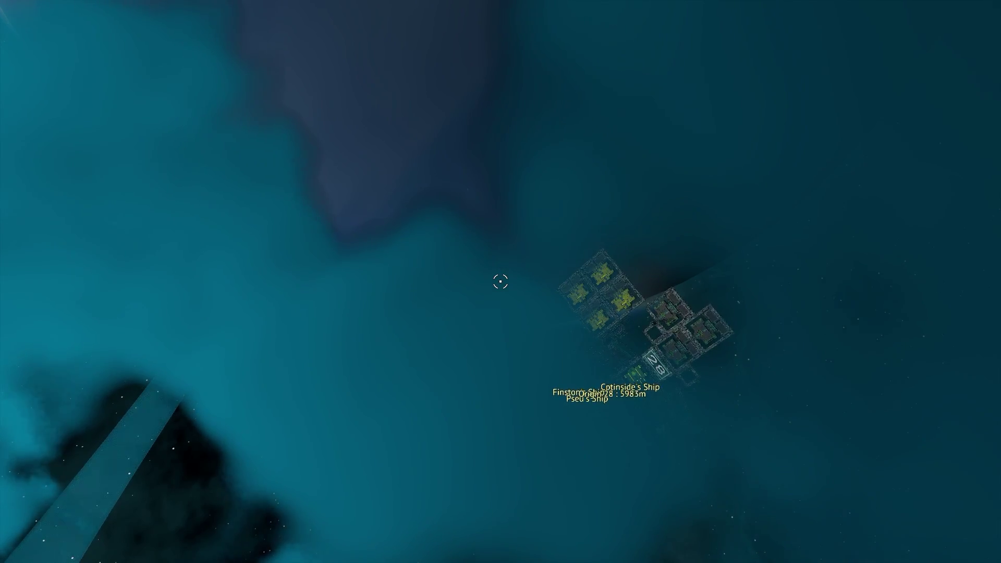
- Toggle the camera view and fly in close to Origin 28's pipe-threaded framework
key("v")
key("v")
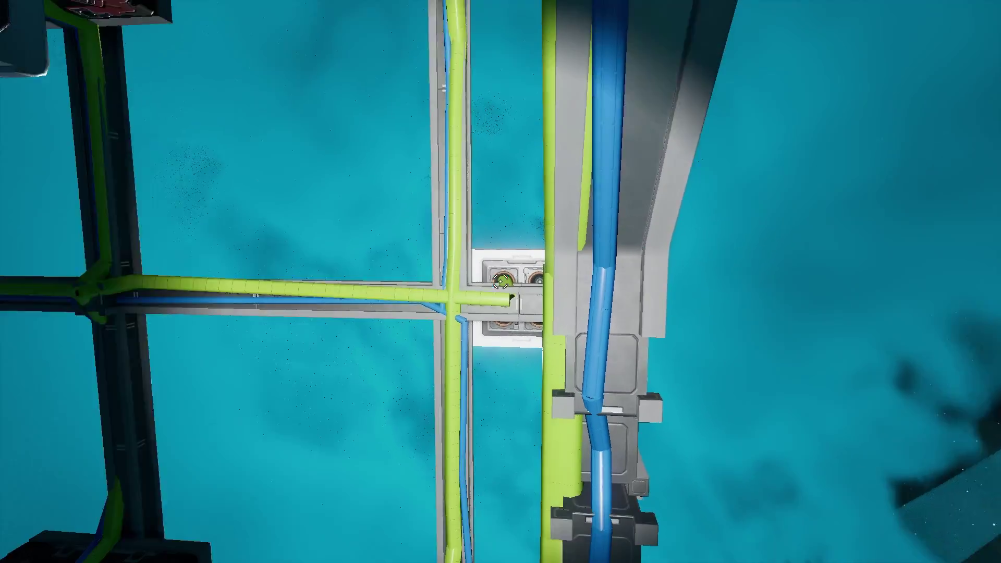
key("v")
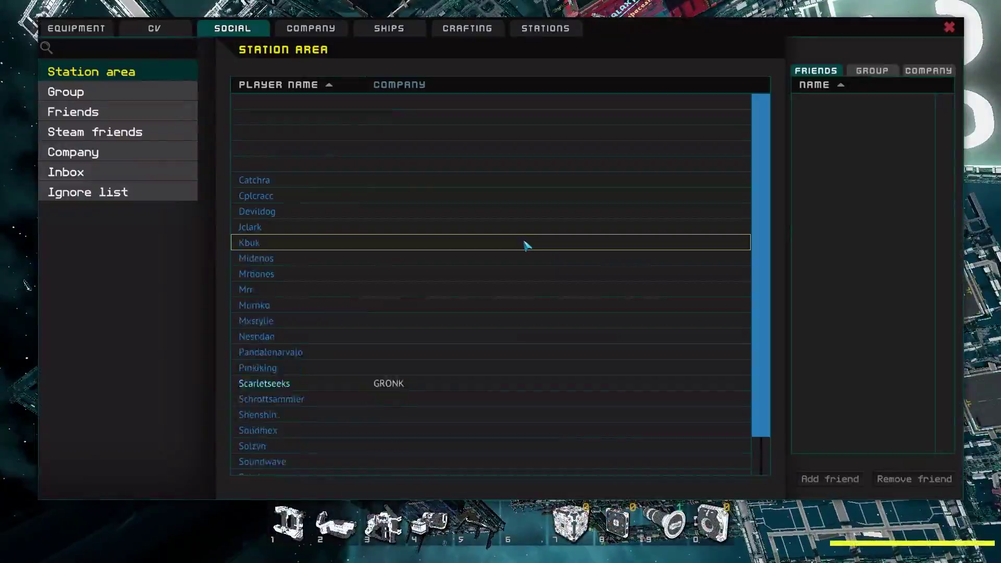
key("Tab")
key("Tab")
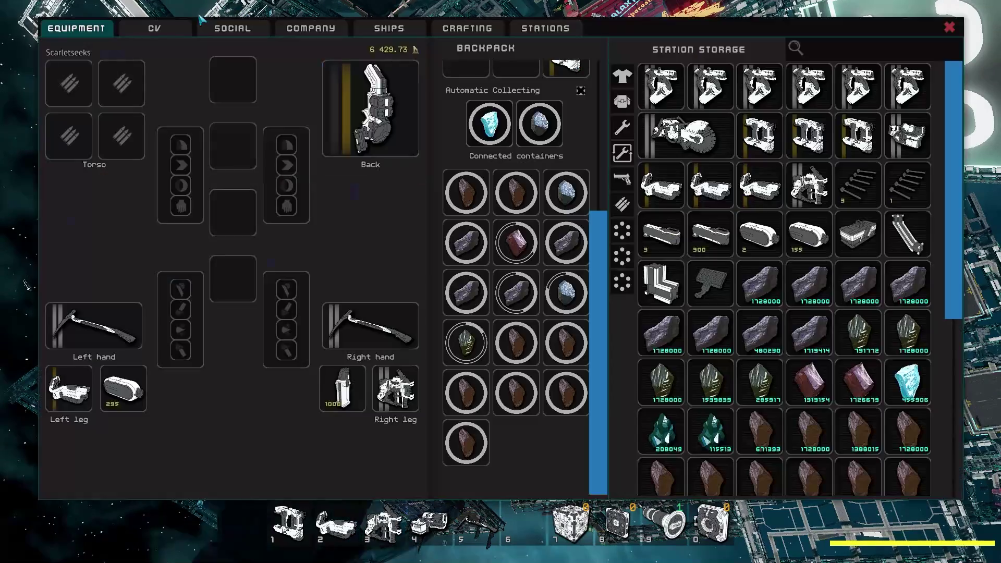
scroll(738, 375, "down", 4)
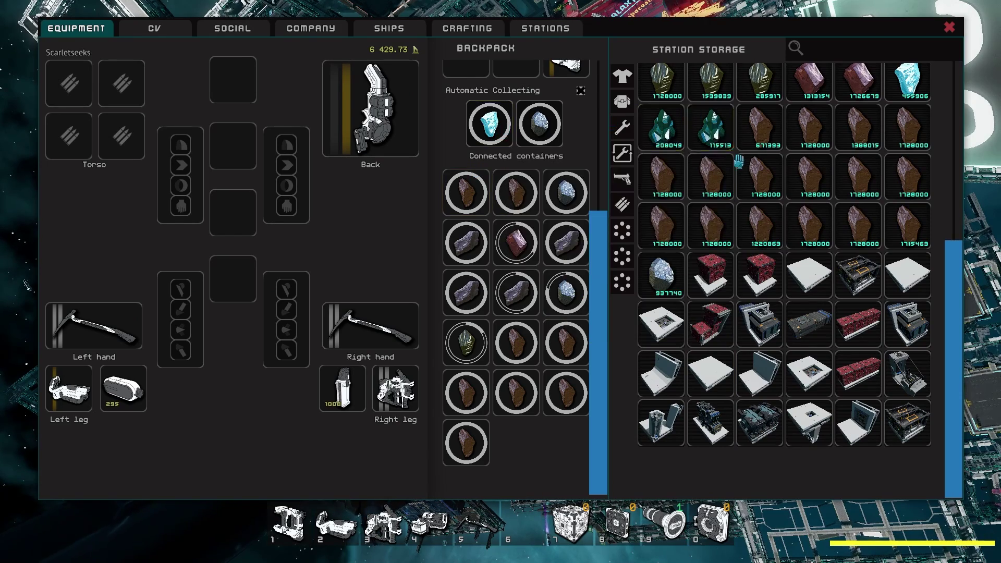
scroll(739, 161, "up", 4)
scroll(739, 161, "up", 1)
scroll(738, 160, "down", 5)
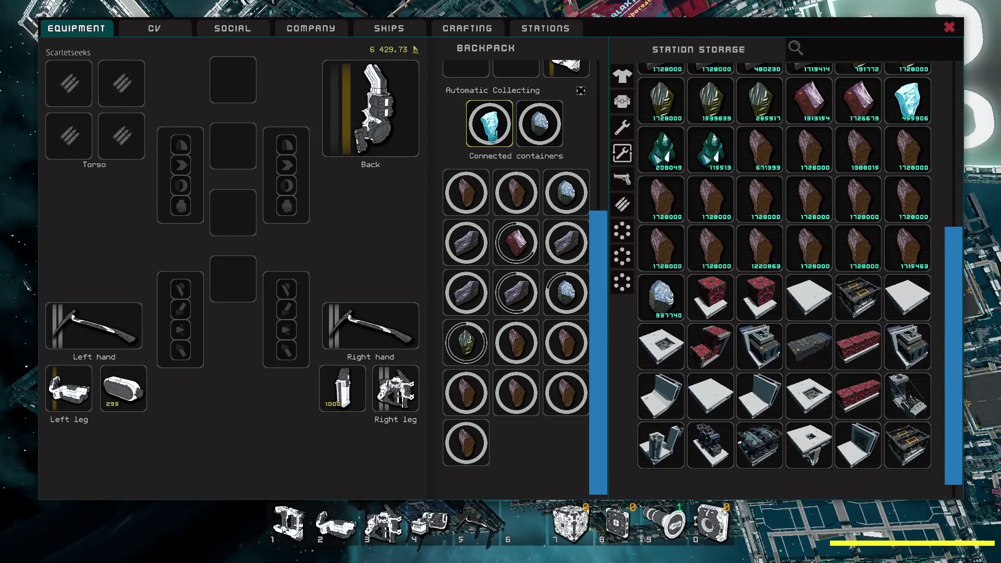
- Transfer all backpack ore, including ice, to station storage via the slot's context menu
right_click(491, 135)
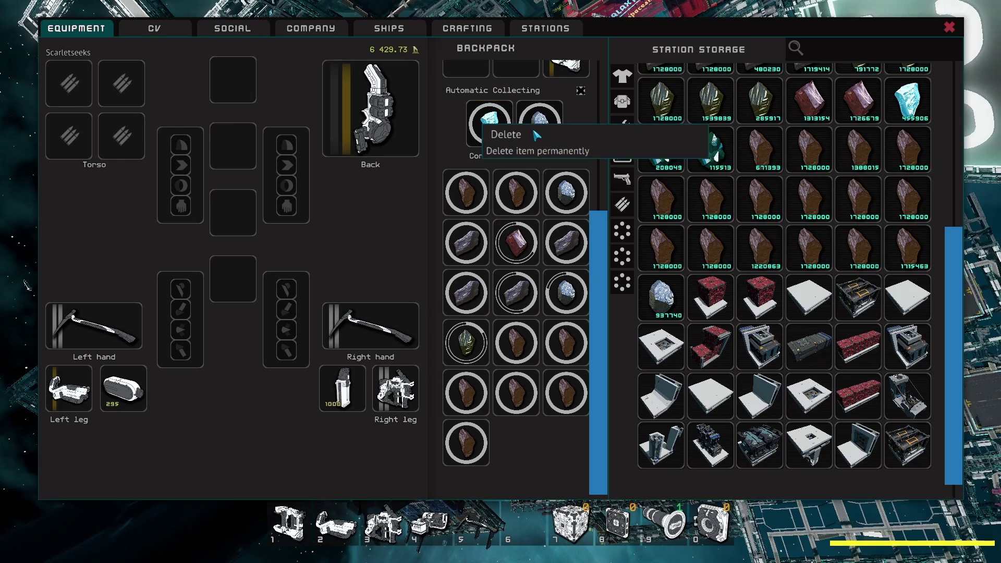
right_click(472, 204)
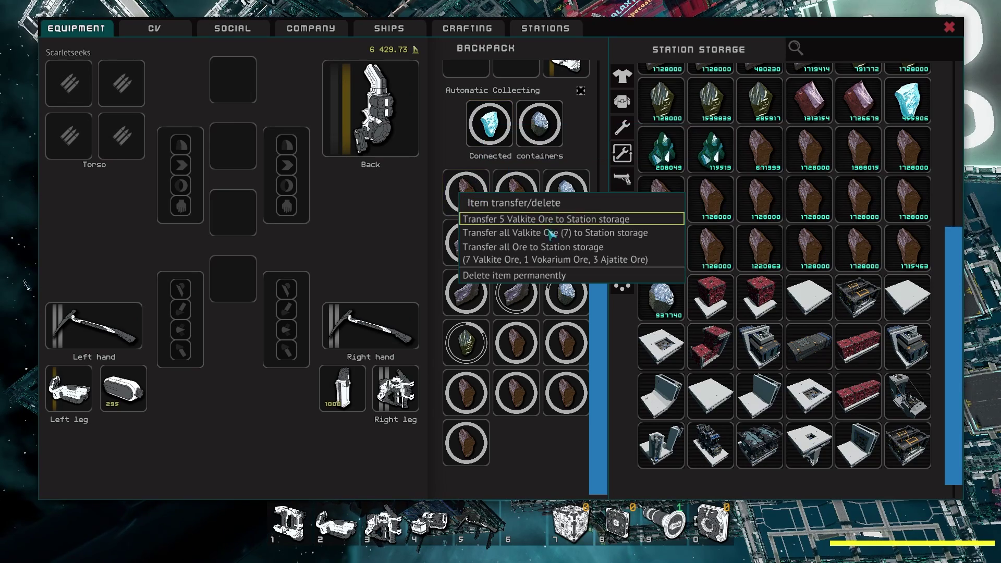
left_click(543, 258)
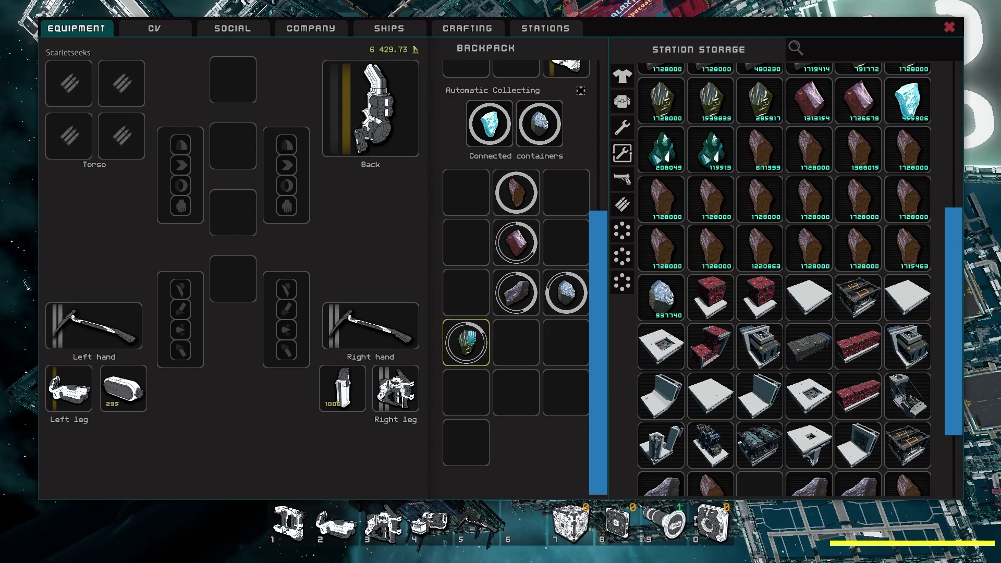
scroll(809, 200, "down", 2)
scroll(816, 263, "up", 8)
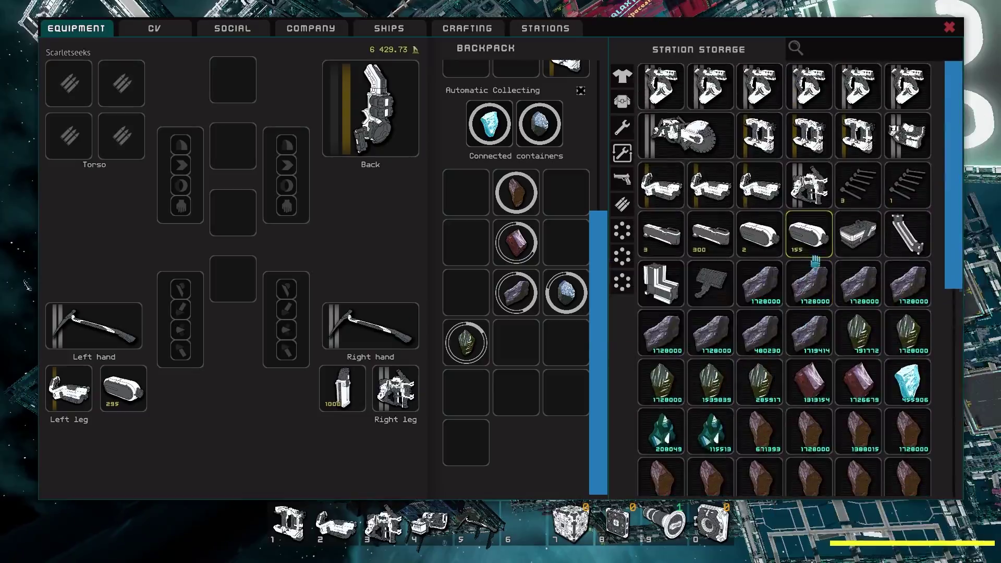
scroll(813, 262, "down", 5)
key("Escape")
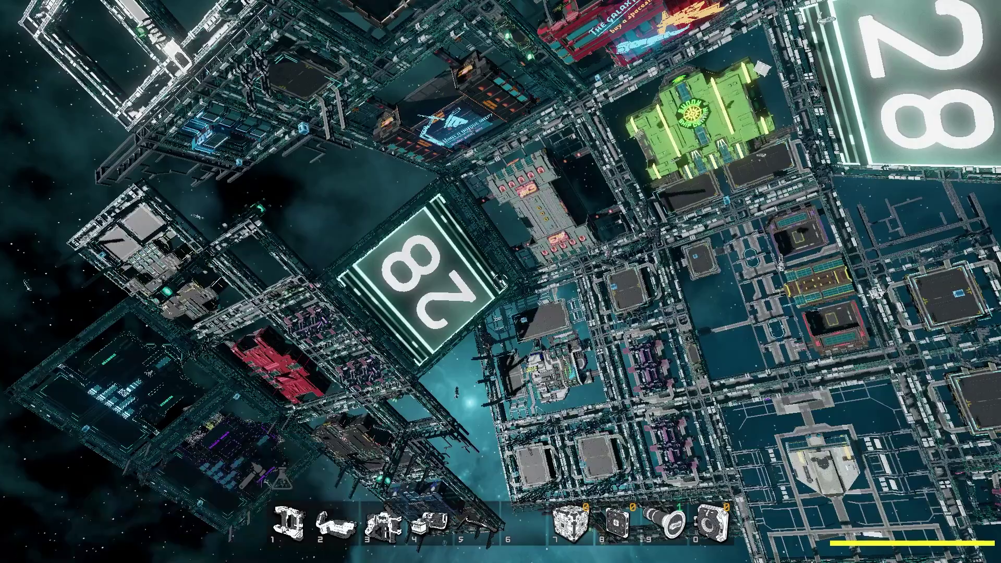